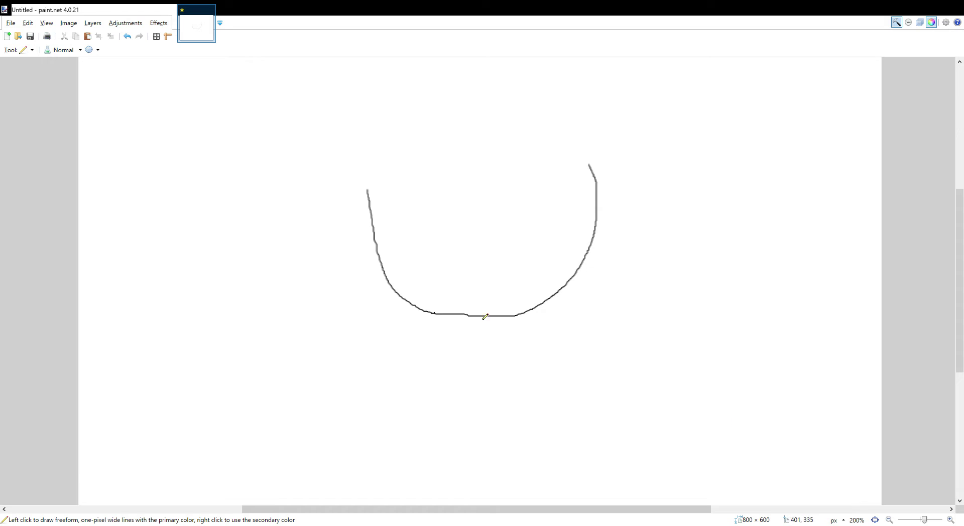
Undo the trial pencil stroke beside the head outline and switch to the Paintbrush with a brush width of 1
drag(348, 206, 380, 251)
click(128, 37)
key(b)
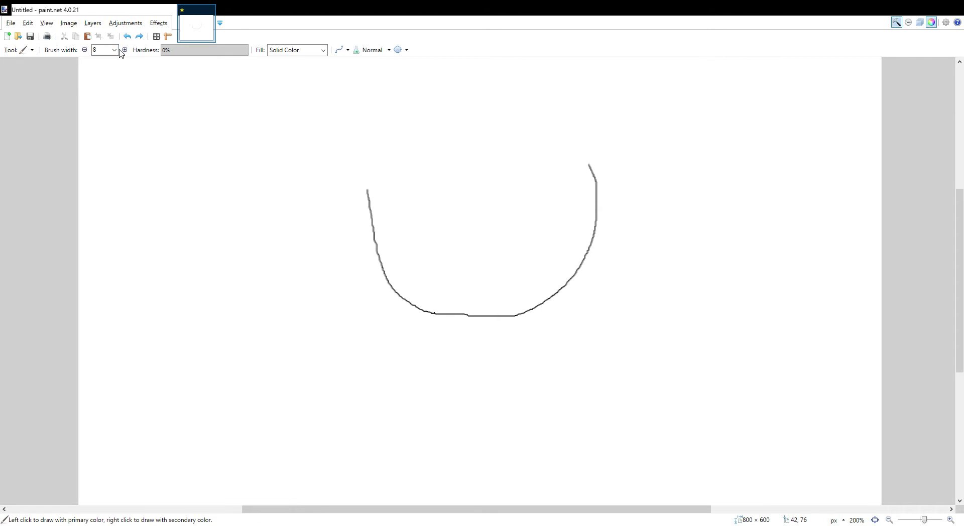
scroll(115, 53, up, 1)
scroll(98, 65, up, 1)
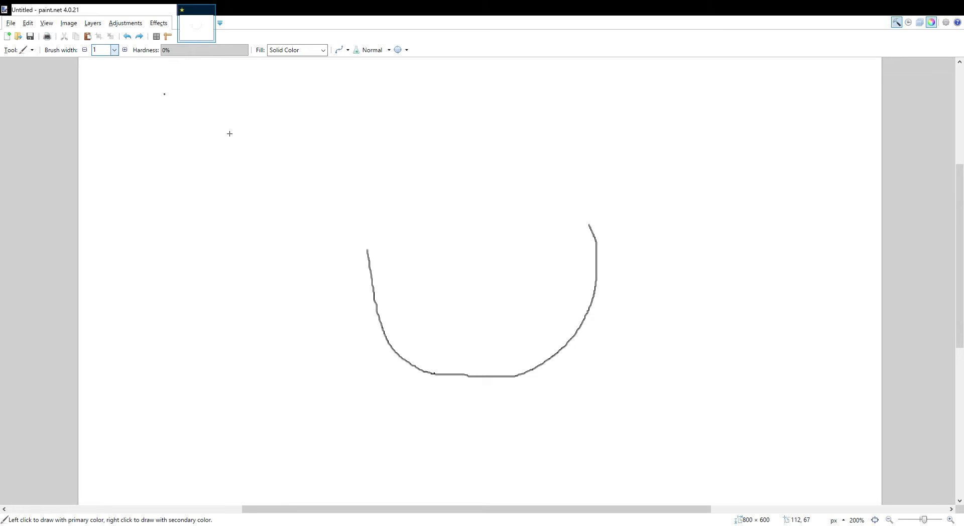
scroll(747, 470, down, 3)
scroll(591, 347, up, 4)
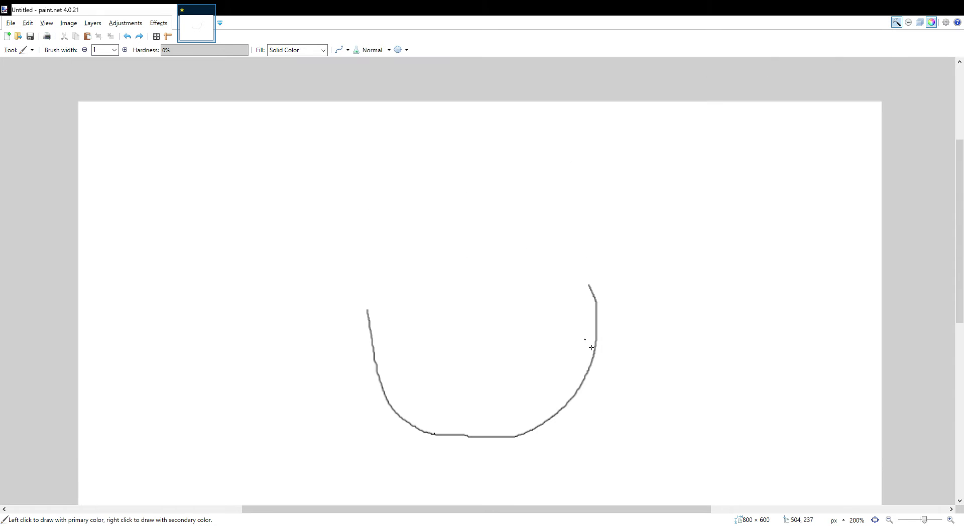
Draw the outer hair outline with spiky tips around the head, plus a zigzag fringe across the forehead
mouse_move(373, 356)
mouse_down()
mouse_move(355, 327)
mouse_move(353, 272)
mouse_move(396, 213)
mouse_move(396, 241)
mouse_up()
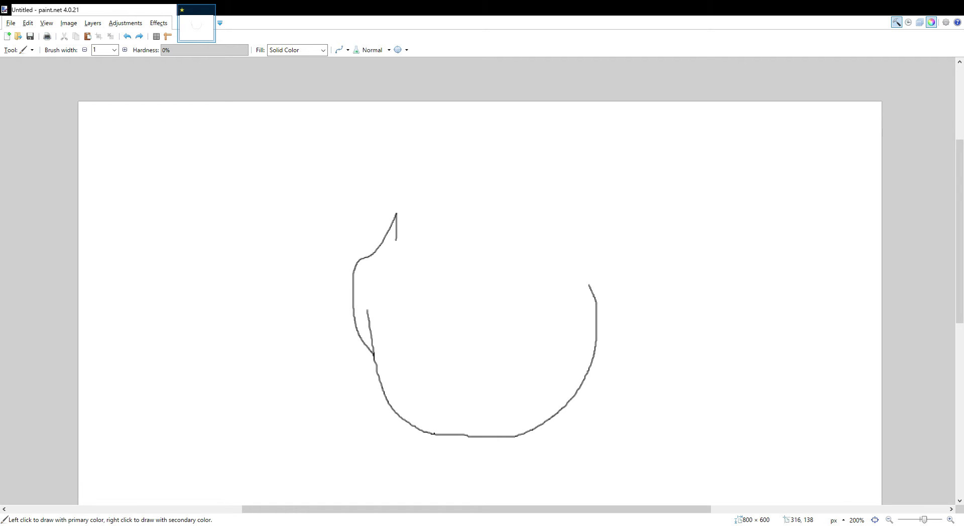
click(126, 36)
mouse_move(373, 353)
mouse_down()
mouse_move(354, 289)
mouse_move(361, 241)
mouse_move(399, 206)
mouse_move(396, 227)
mouse_up()
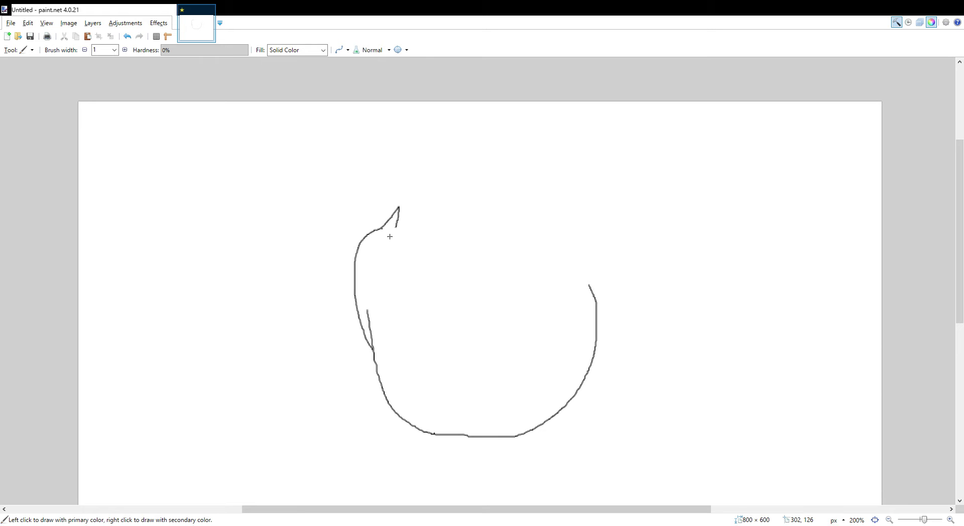
mouse_move(398, 220)
mouse_down()
mouse_move(466, 206)
mouse_move(581, 216)
mouse_move(605, 251)
mouse_move(617, 332)
mouse_move(572, 421)
mouse_move(570, 405)
mouse_up()
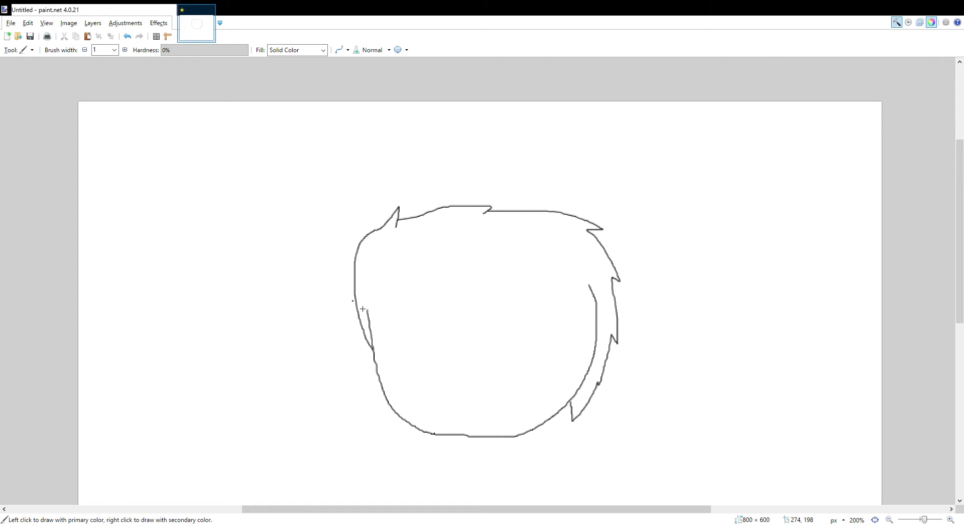
mouse_move(374, 347)
mouse_down()
mouse_move(415, 319)
mouse_move(462, 347)
mouse_move(547, 357)
mouse_move(555, 346)
mouse_move(577, 396)
mouse_up()
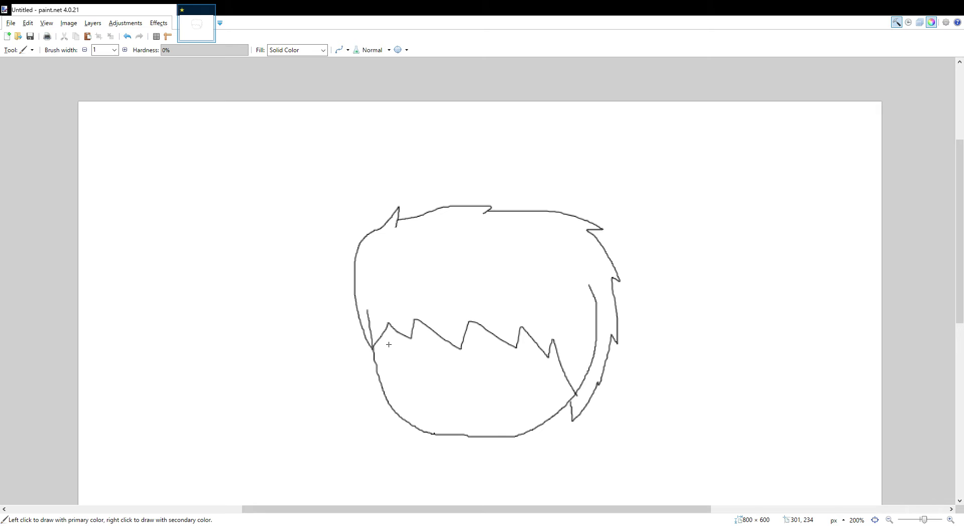
mouse_move(558, 359)
mouse_down()
mouse_move(554, 407)
mouse_move(520, 452)
mouse_move(543, 454)
mouse_move(558, 427)
mouse_up()
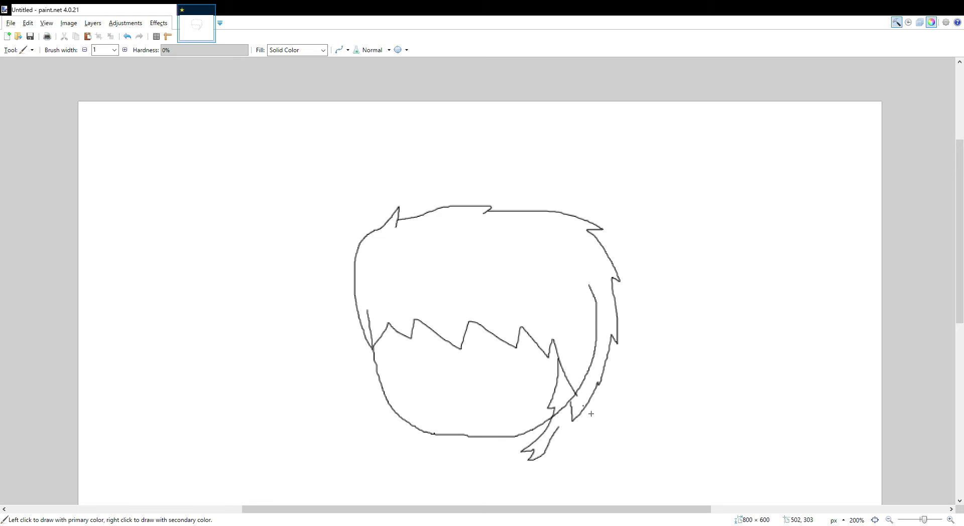
click(127, 36)
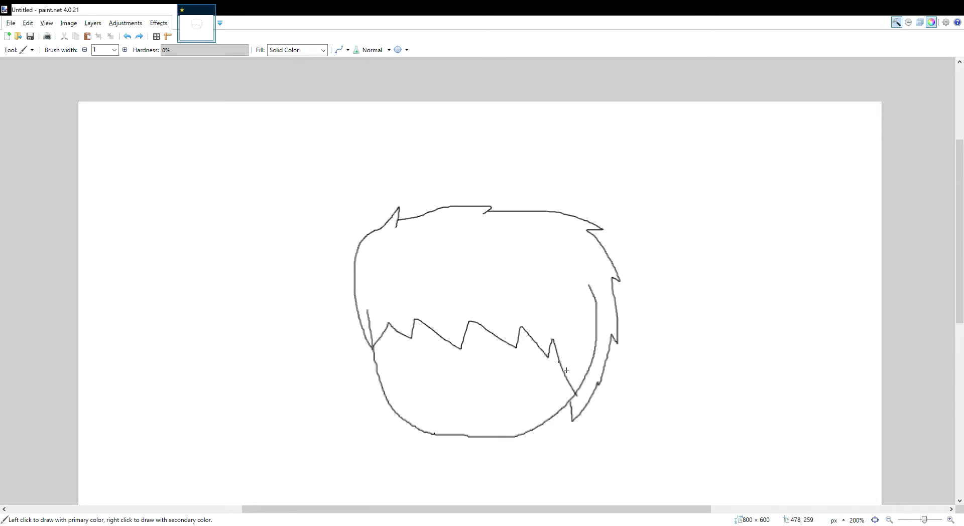
mouse_move(557, 361)
mouse_down()
mouse_move(516, 459)
mouse_move(547, 445)
mouse_move(571, 419)
mouse_up()
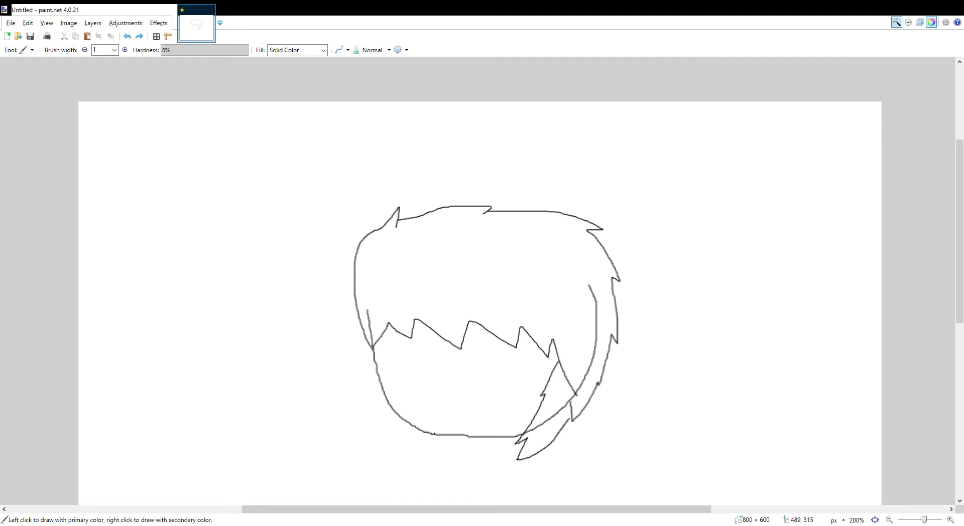
drag(381, 330, 437, 432)
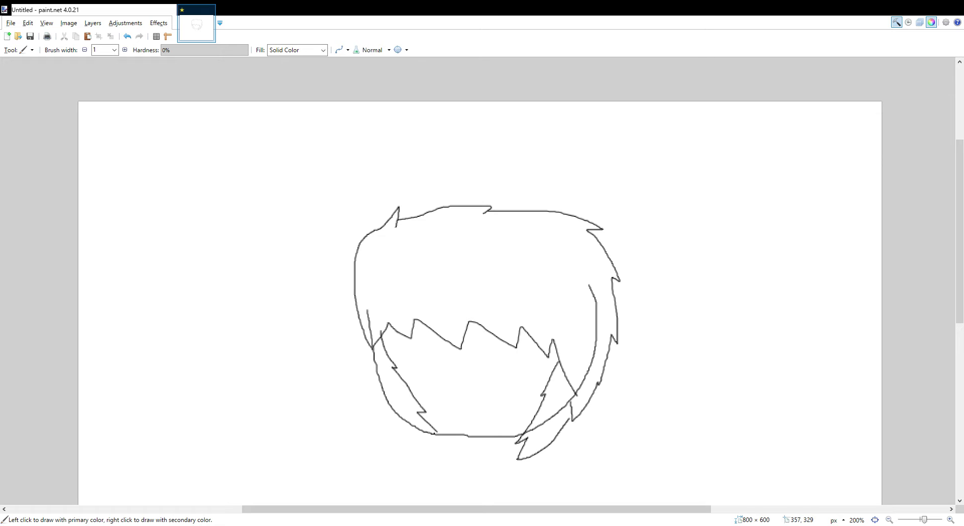
mouse_move(367, 347)
mouse_down()
mouse_move(367, 382)
mouse_move(423, 437)
mouse_up()
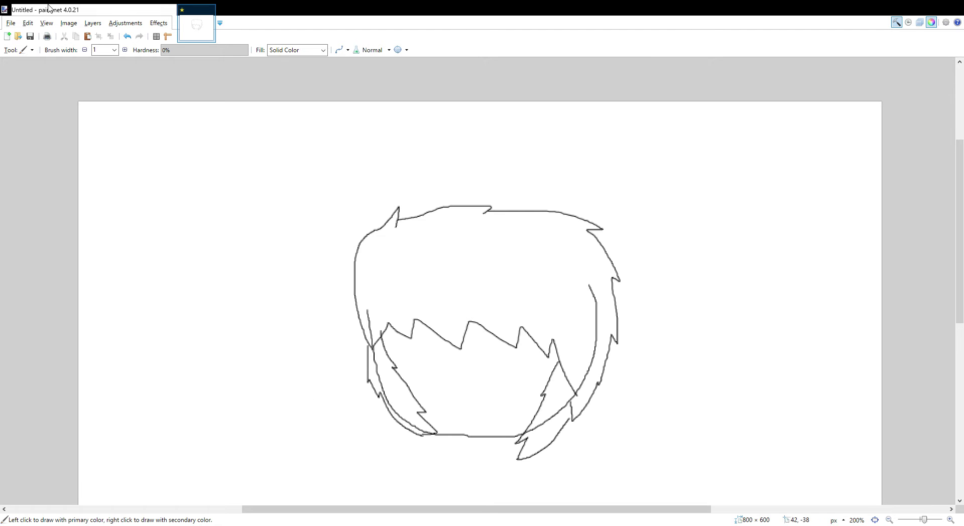
click(128, 37)
click(127, 37)
click(127, 36)
click(127, 37)
click(127, 37)
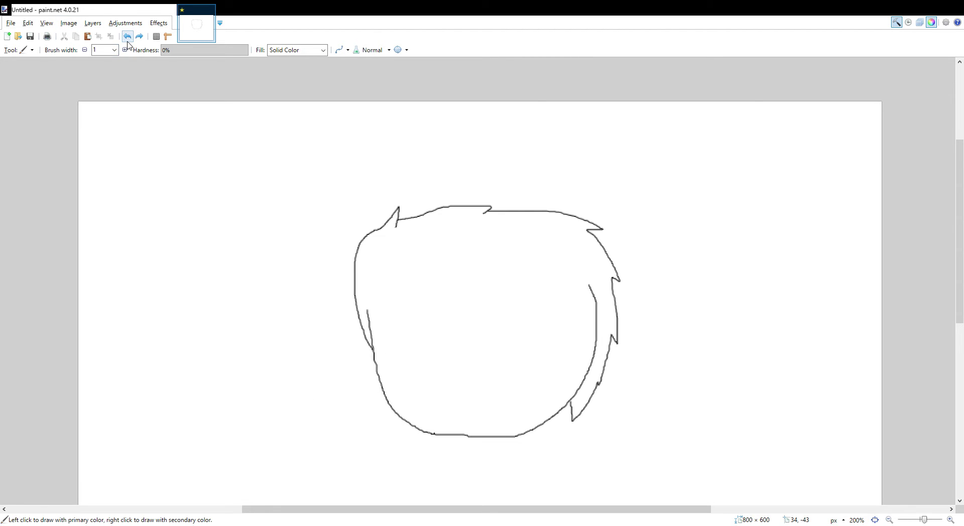
click(139, 36)
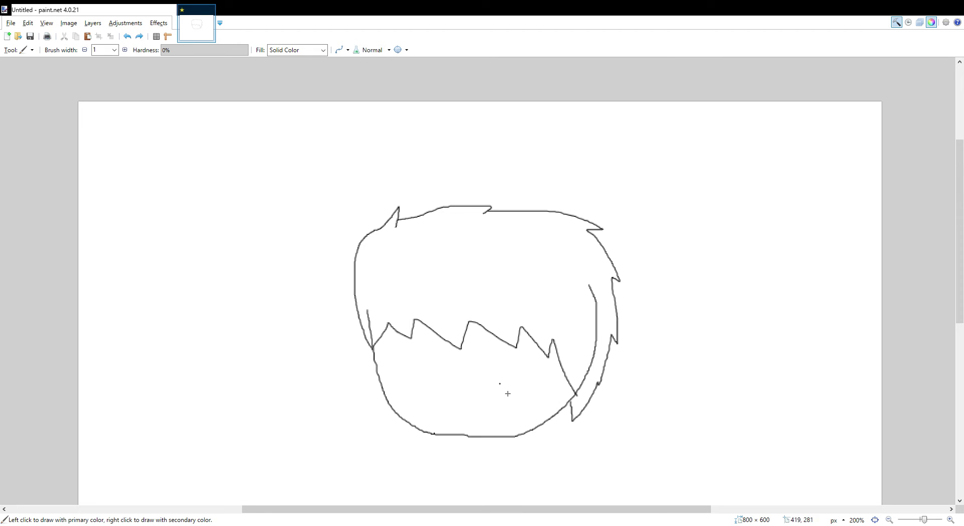
Draw two short neck lines below the chin and curve the shoulders into the outer edges of both arms
scroll(488, 448, down, 3)
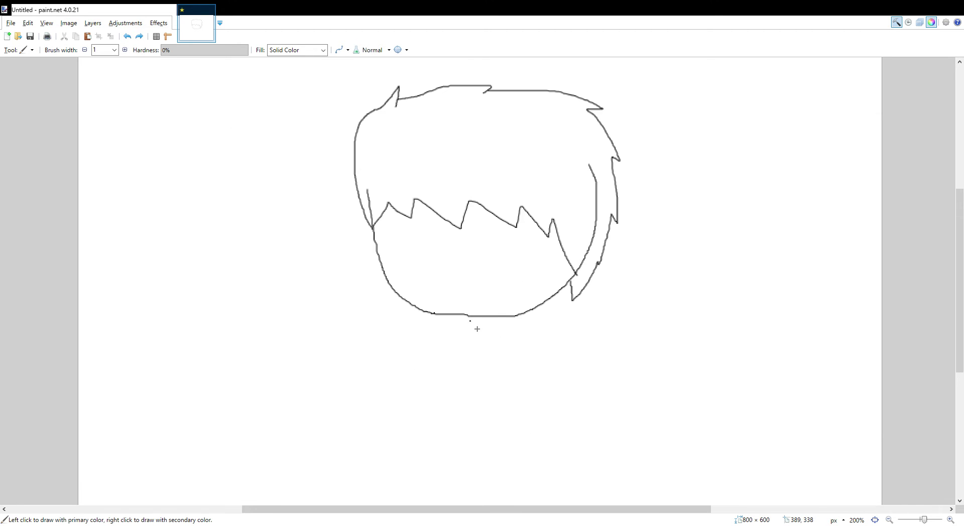
scroll(471, 310, down, 3)
drag(451, 194, 453, 217)
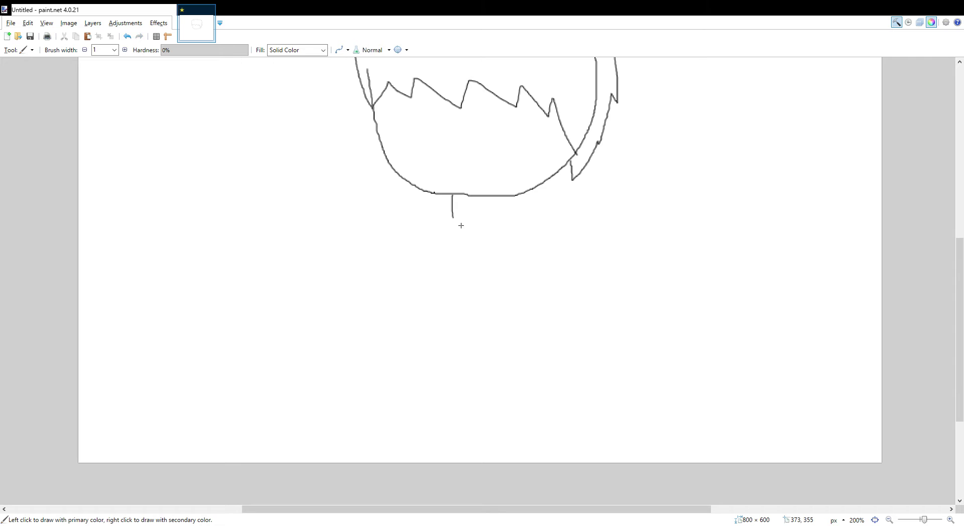
drag(501, 196, 501, 220)
drag(447, 217, 426, 248)
mouse_move(508, 214)
mouse_down()
mouse_move(533, 244)
mouse_move(540, 280)
mouse_up()
drag(430, 240, 425, 279)
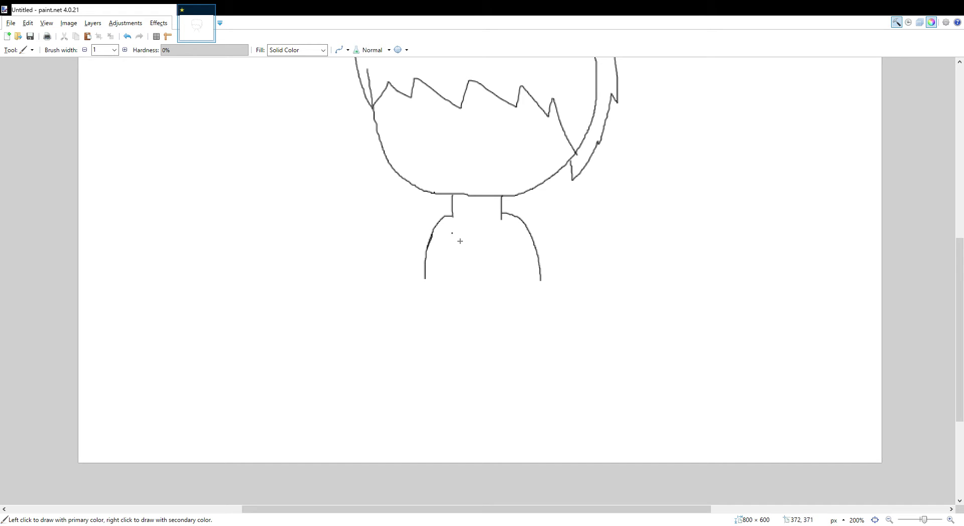
Draw the torso with sides narrowing at the waist and flaring out to a closed lower edge
drag(444, 233, 453, 296)
mouse_move(502, 236)
mouse_down()
mouse_move(518, 253)
mouse_move(511, 299)
mouse_up()
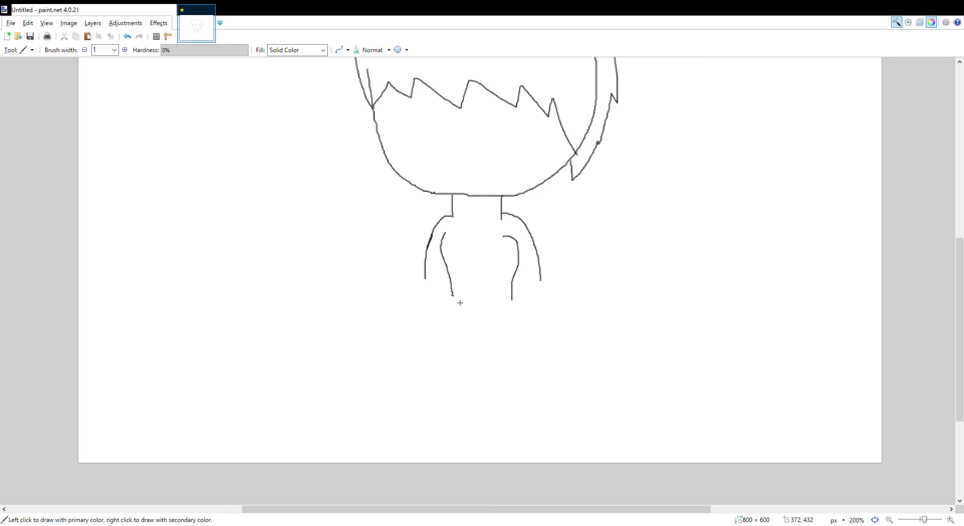
mouse_move(453, 294)
mouse_down()
mouse_move(444, 337)
mouse_move(476, 339)
mouse_up()
mouse_move(511, 294)
mouse_down()
mouse_move(521, 340)
mouse_move(479, 343)
mouse_up()
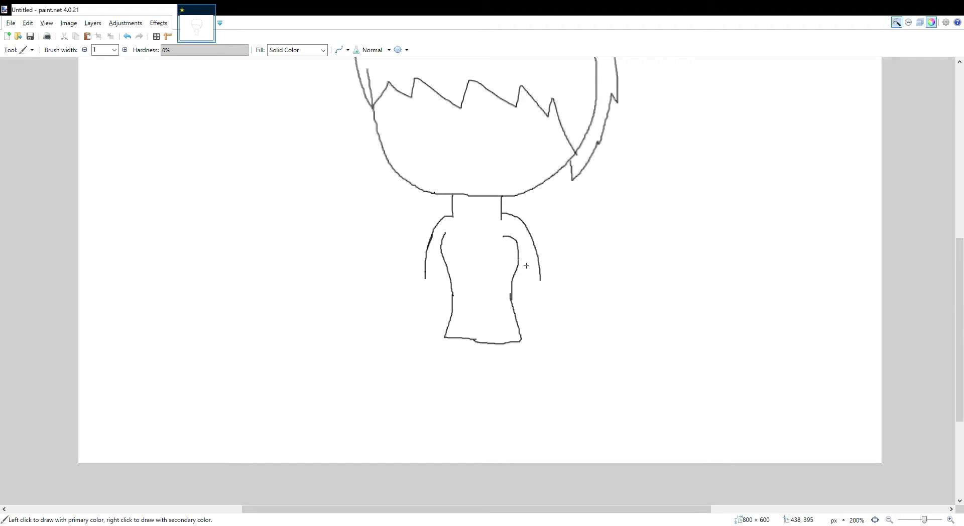
Complete both arms by drawing their inner edges and closing the sleeve ends
drag(519, 258, 525, 299)
mouse_move(444, 268)
mouse_down()
mouse_move(438, 299)
mouse_move(423, 284)
mouse_move(419, 301)
mouse_up()
drag(540, 279, 540, 289)
Draw the two slanted sides of the skirt downward from the torso's lower corners
drag(444, 336, 418, 387)
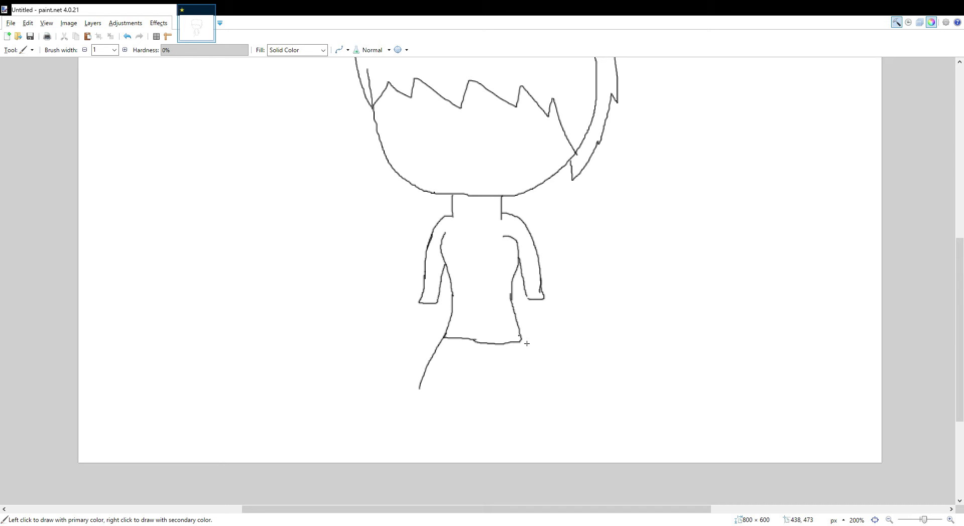
mouse_move(520, 338)
mouse_down()
mouse_move(531, 397)
mouse_move(488, 380)
mouse_move(489, 391)
mouse_move(469, 384)
mouse_move(469, 395)
mouse_move(426, 366)
mouse_move(437, 387)
mouse_up()
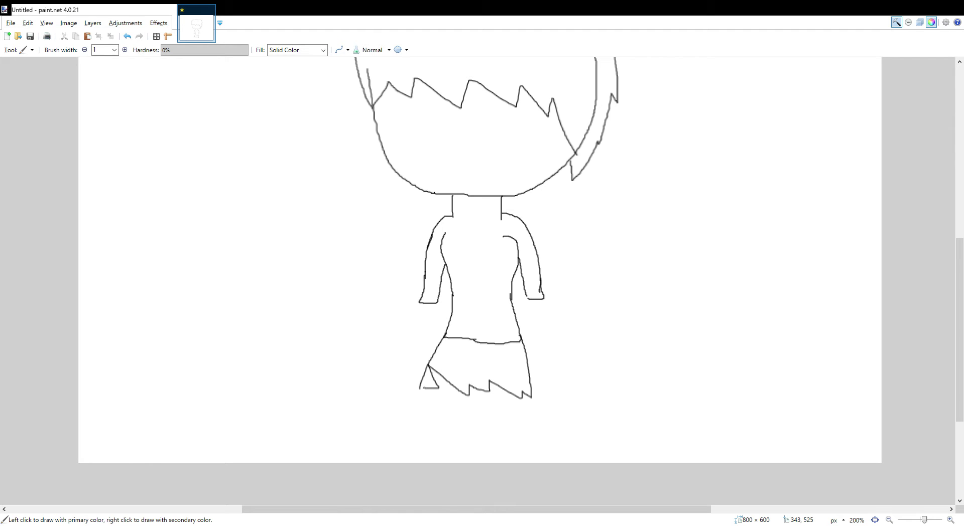
click(127, 36)
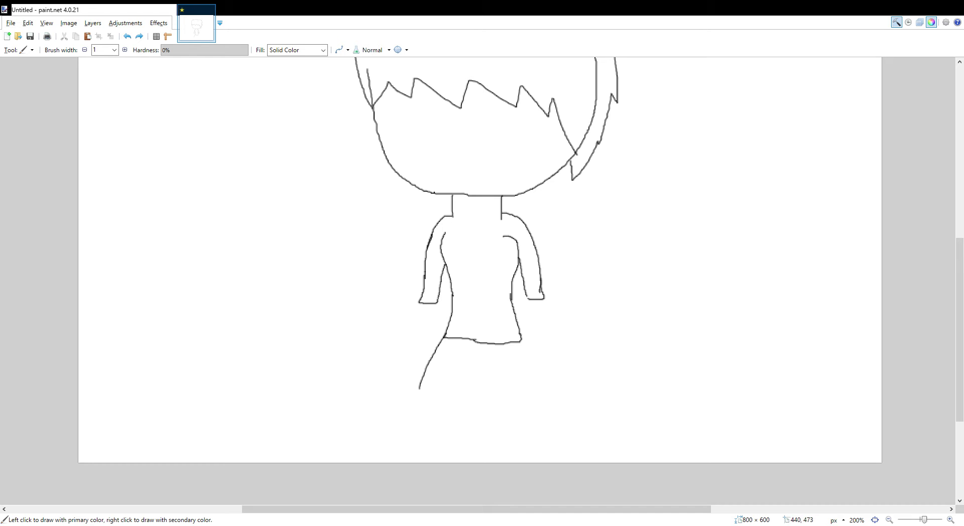
drag(520, 336, 533, 398)
drag(419, 388, 524, 402)
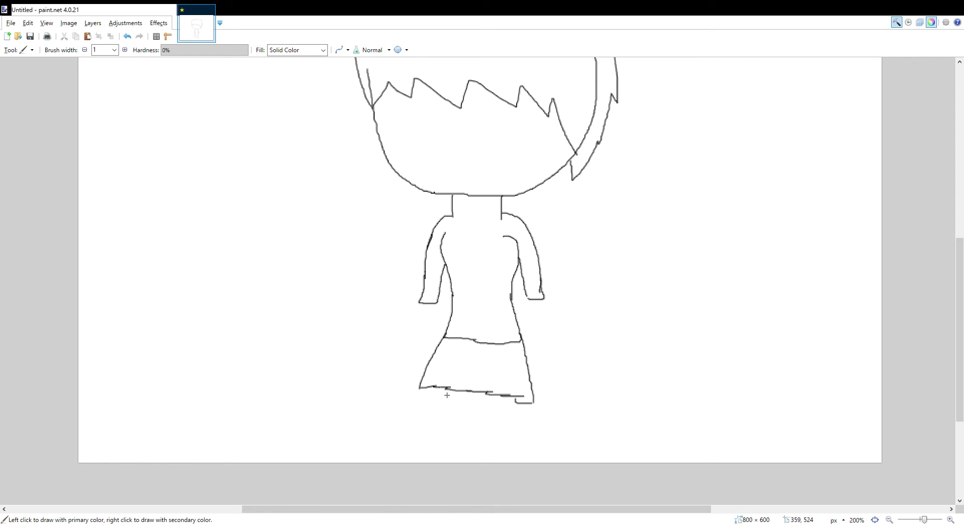
mouse_move(440, 390)
mouse_down()
mouse_move(433, 426)
mouse_move(456, 398)
mouse_move(453, 417)
mouse_up()
mouse_move(496, 396)
mouse_down()
mouse_move(495, 414)
mouse_move(517, 406)
mouse_move(518, 415)
mouse_up()
click(127, 36)
drag(514, 396, 512, 423)
drag(455, 415, 450, 425)
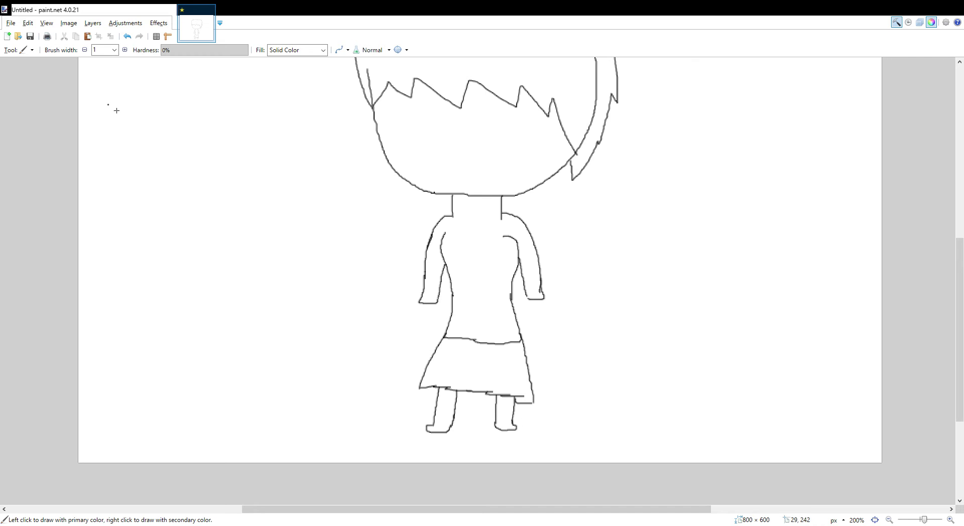
click(127, 36)
click(127, 36)
click(127, 36)
click(127, 36)
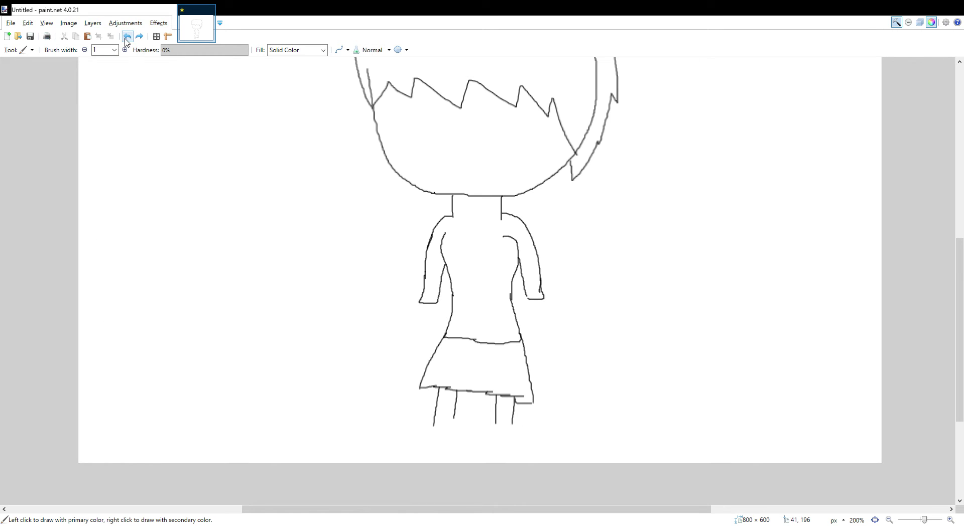
click(127, 36)
click(127, 36)
click(127, 36)
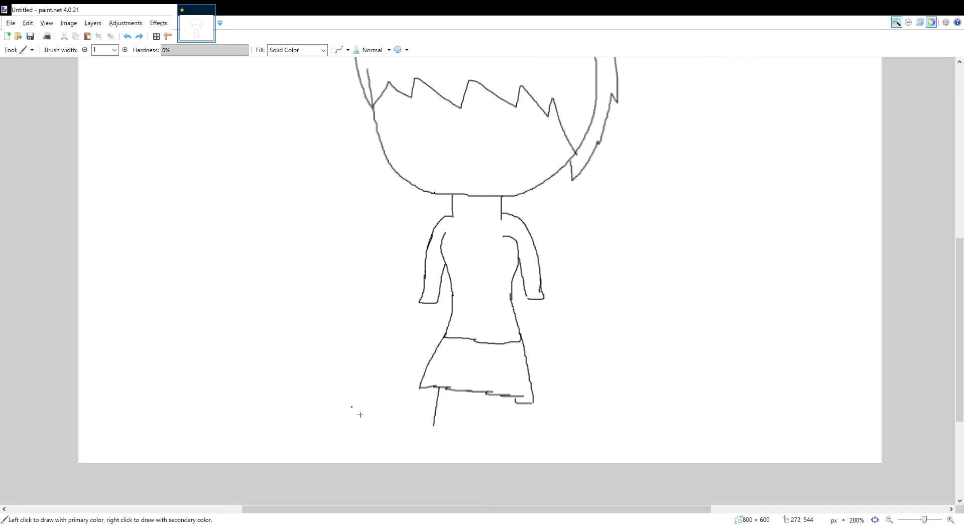
click(127, 36)
click(127, 36)
click(127, 36)
click(127, 36)
click(127, 37)
click(127, 36)
click(127, 37)
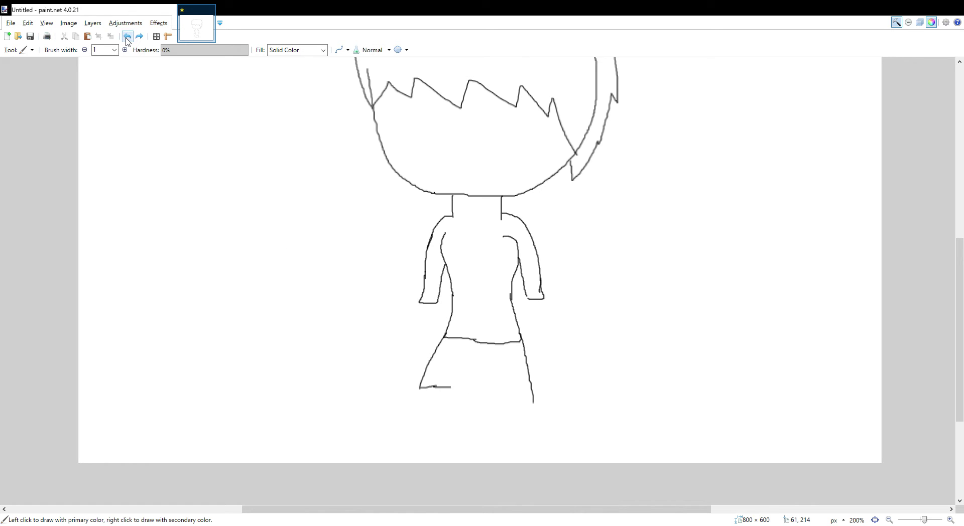
click(127, 36)
click(127, 37)
drag(419, 388, 407, 463)
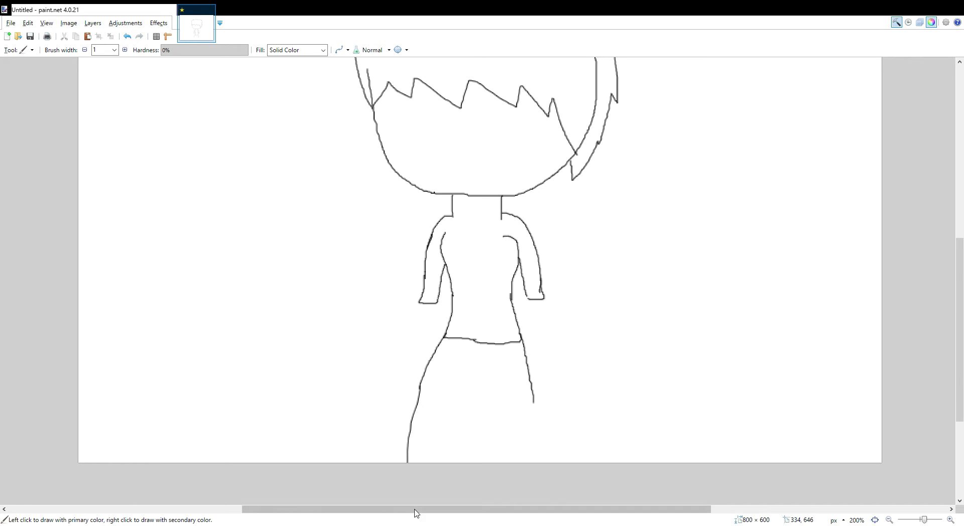
click(127, 36)
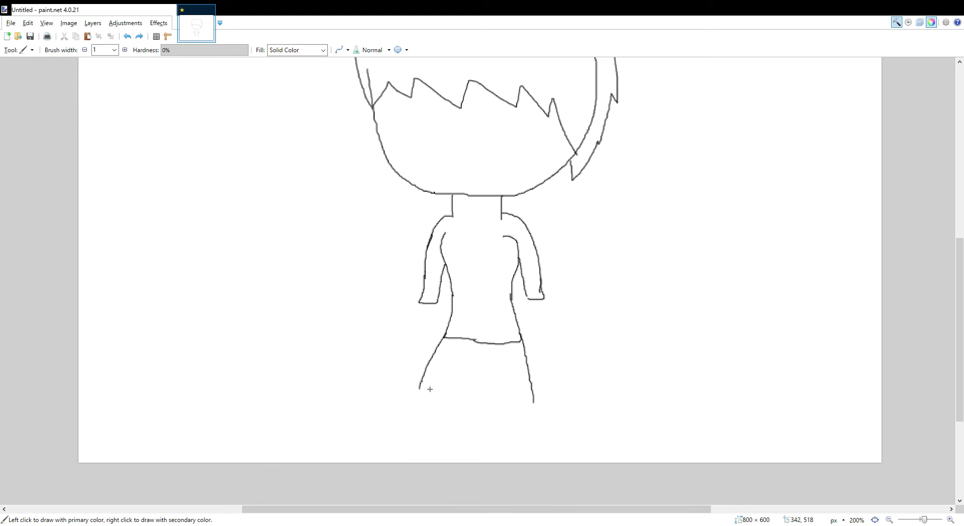
Lengthen the skirt sides, close them with a jagged hem, and draw two legs down to the canvas edge
drag(420, 382, 412, 430)
mouse_move(532, 388)
mouse_down()
mouse_move(534, 433)
mouse_move(517, 436)
mouse_up()
mouse_move(477, 424)
mouse_down()
mouse_move(415, 429)
mouse_move(427, 477)
mouse_up()
drag(446, 435, 445, 478)
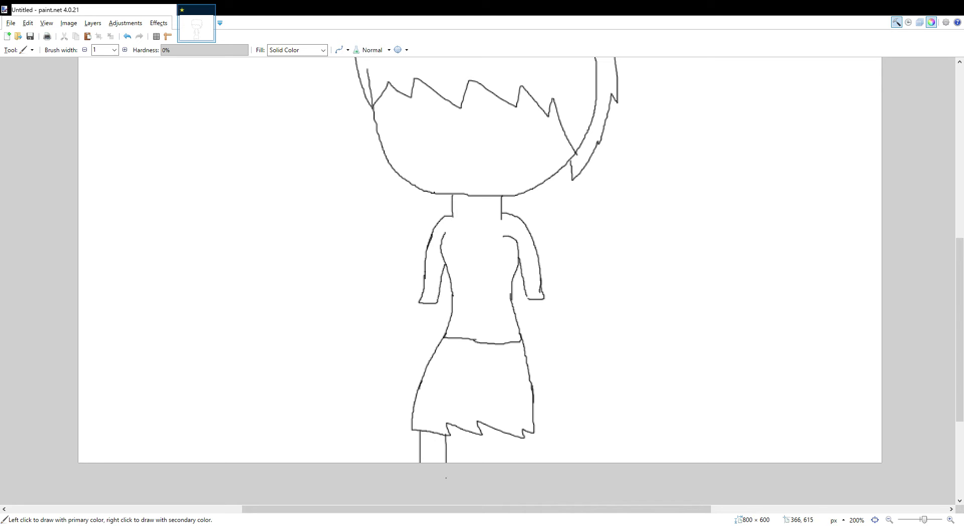
drag(496, 429, 495, 474)
drag(514, 435, 513, 477)
click(523, 377)
Draw long hair with jagged edges down both sides of the body, from the head to the skirt's waist
mouse_move(357, 82)
mouse_down()
mouse_move(354, 199)
mouse_move(368, 270)
mouse_move(371, 248)
mouse_move(414, 331)
mouse_move(416, 319)
mouse_move(441, 346)
mouse_up()
mouse_move(608, 117)
mouse_down()
mouse_move(601, 265)
mouse_move(573, 317)
mouse_move(575, 299)
mouse_move(545, 344)
mouse_move(545, 328)
mouse_move(529, 346)
mouse_up()
scroll(528, 356, up, 3)
Draw a small rounded hand below each sleeve end and a neckline across the base of the neck
scroll(528, 357, down, 5)
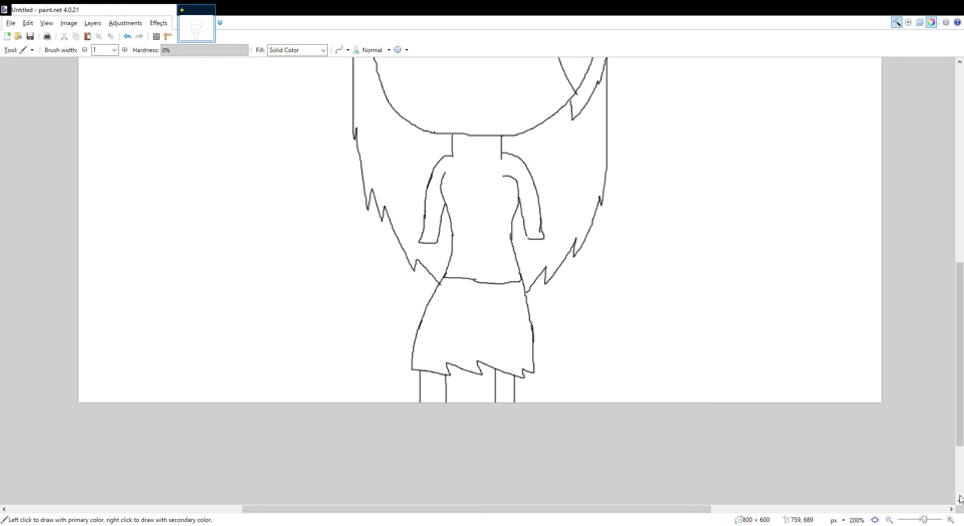
drag(925, 519, 930, 520)
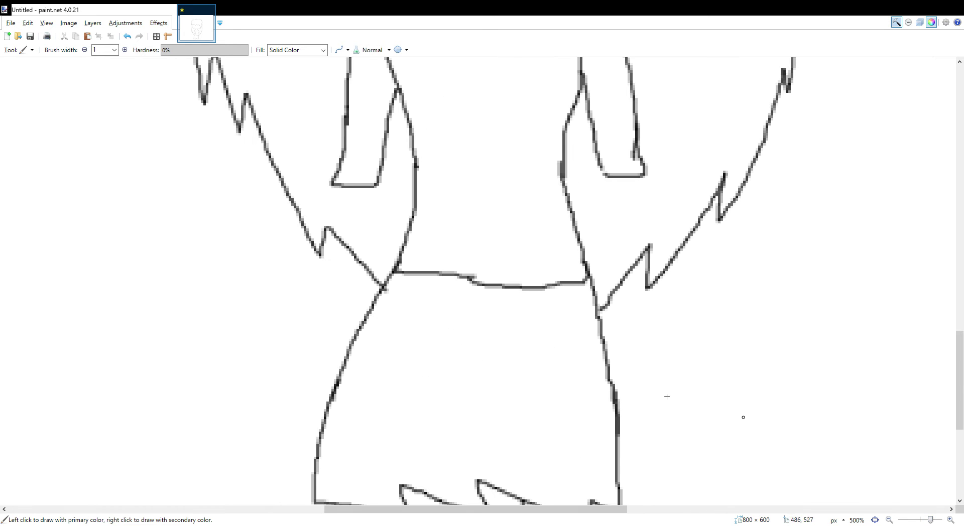
mouse_move(344, 186)
mouse_down()
mouse_move(351, 201)
mouse_move(373, 187)
mouse_up()
mouse_move(613, 178)
mouse_down()
mouse_move(622, 194)
mouse_move(636, 187)
mouse_up()
mouse_move(930, 519)
mouse_down()
mouse_move(914, 520)
mouse_move(925, 521)
mouse_up()
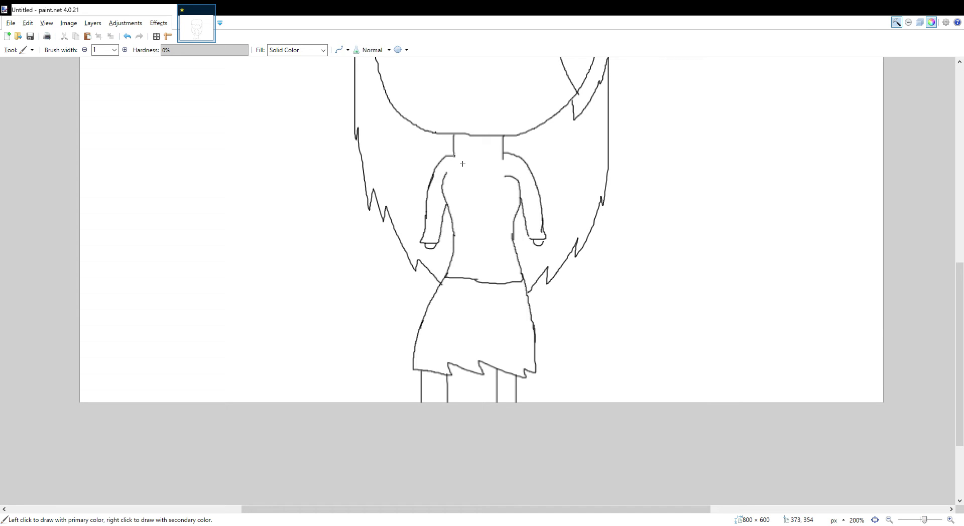
drag(463, 156, 497, 162)
scroll(603, 231, up, 3)
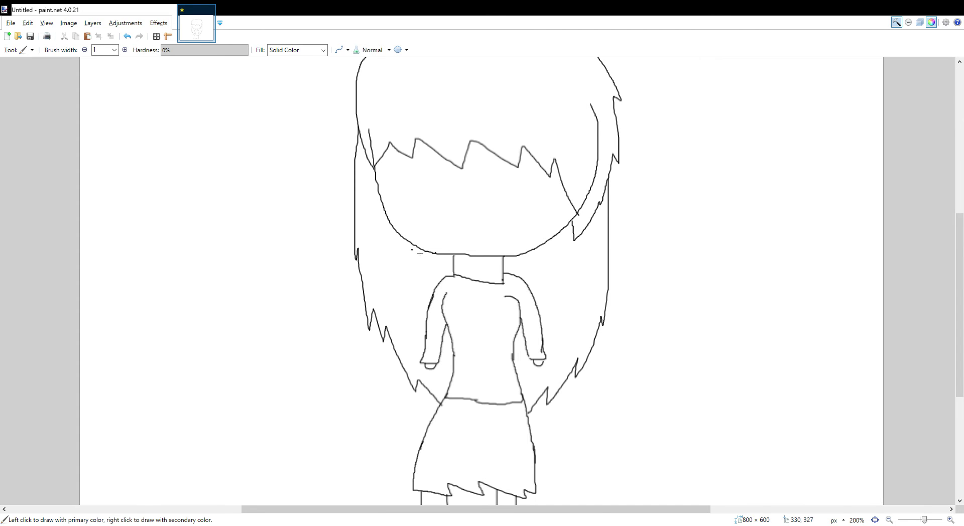
drag(379, 159, 387, 184)
click(127, 36)
Draw a small heart outline just above the hair on the right side of the head
scroll(512, 169, up, 5)
drag(572, 202, 572, 184)
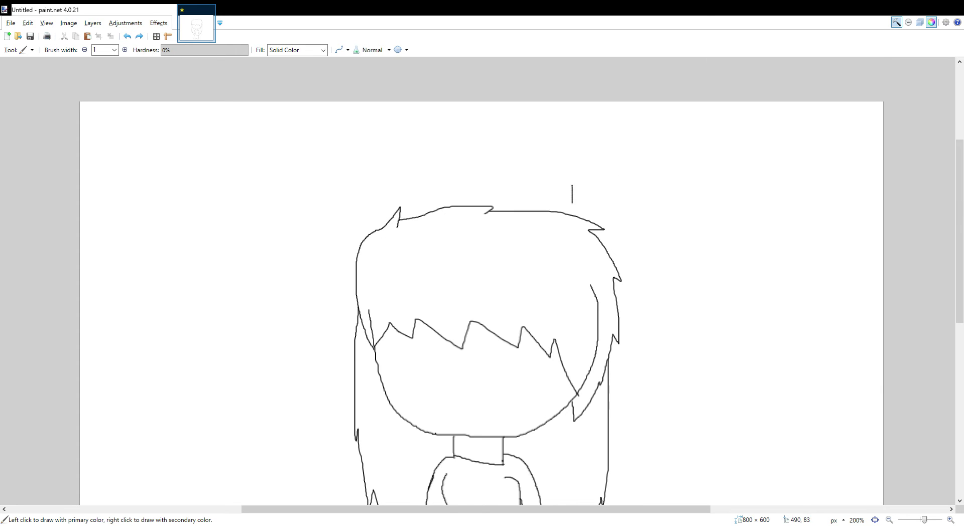
click(127, 36)
scroll(668, 251, down, 3)
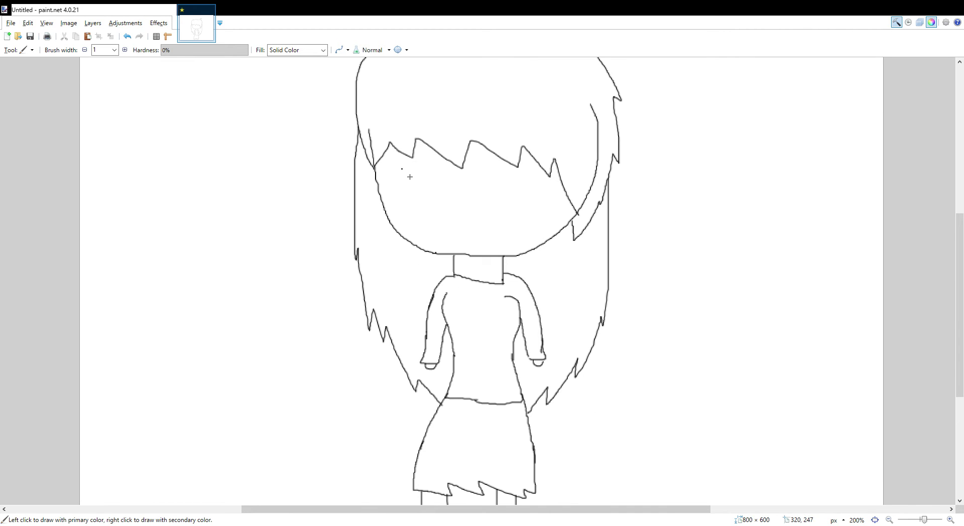
Draw a large rounded open eye with a curved outer lash line on the left half of the face
drag(402, 169, 408, 203)
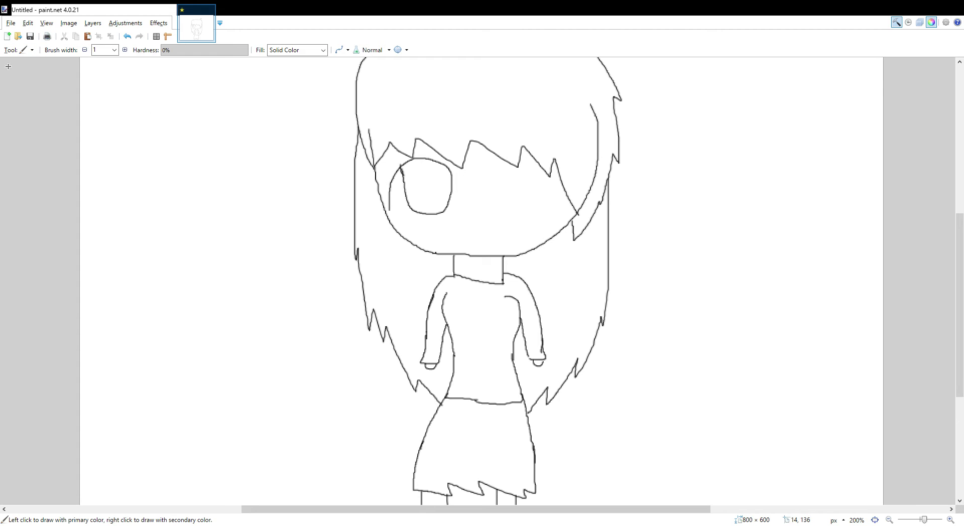
key(s)
mouse_move(382, 162)
mouse_down()
mouse_move(402, 209)
mouse_move(495, 253)
mouse_up()
mouse_move(374, 137)
mouse_down()
mouse_move(401, 185)
mouse_move(476, 235)
mouse_up()
drag(374, 235, 417, 166)
click(215, 189)
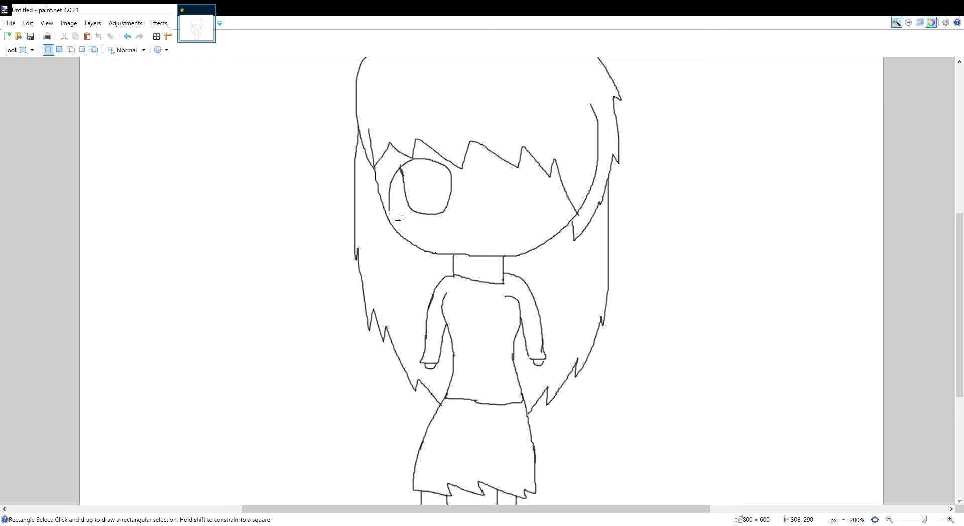
mouse_move(390, 213)
mouse_down()
mouse_move(408, 185)
mouse_move(470, 157)
mouse_move(479, 166)
mouse_up()
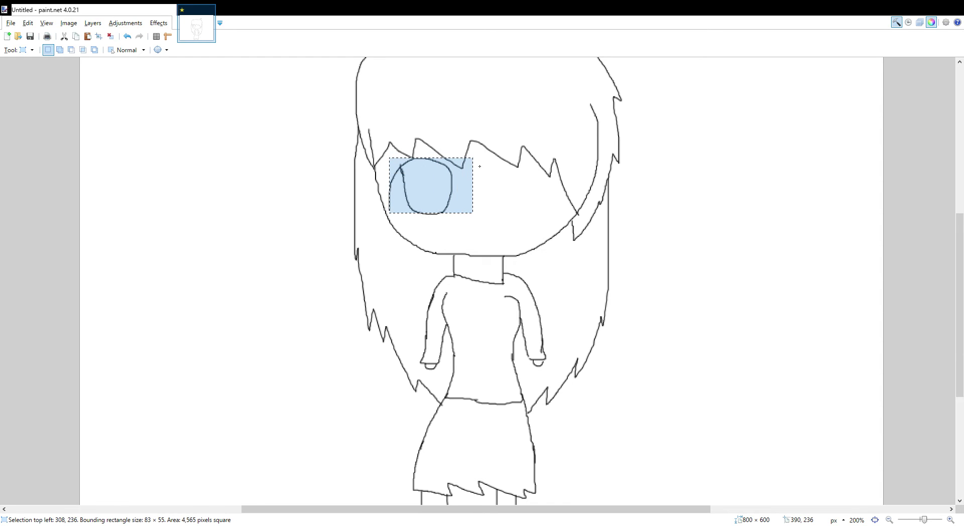
click(920, 125)
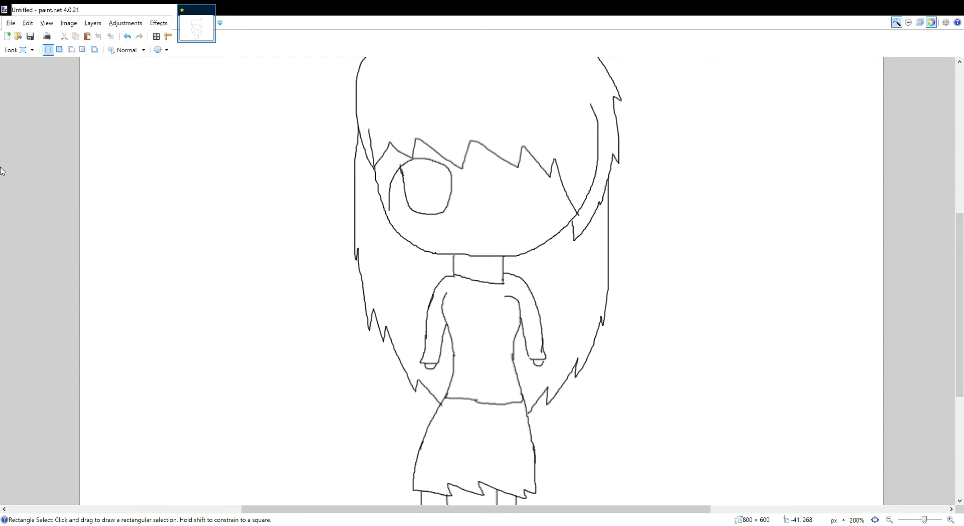
key(s)
key(s)
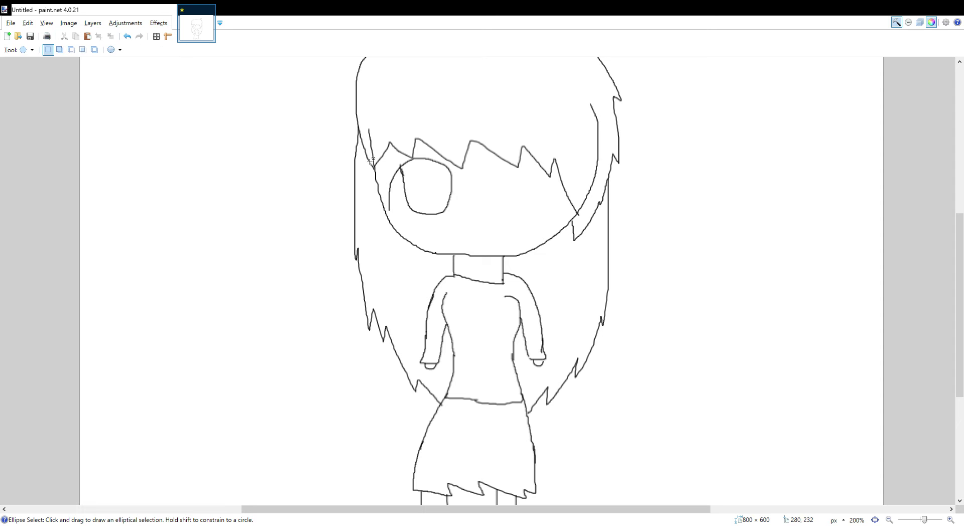
drag(392, 168, 484, 247)
click(127, 36)
Draw a narrow winking eye on the right half of the face and a small open cat mouth below the eyes
key(b)
drag(493, 181, 496, 201)
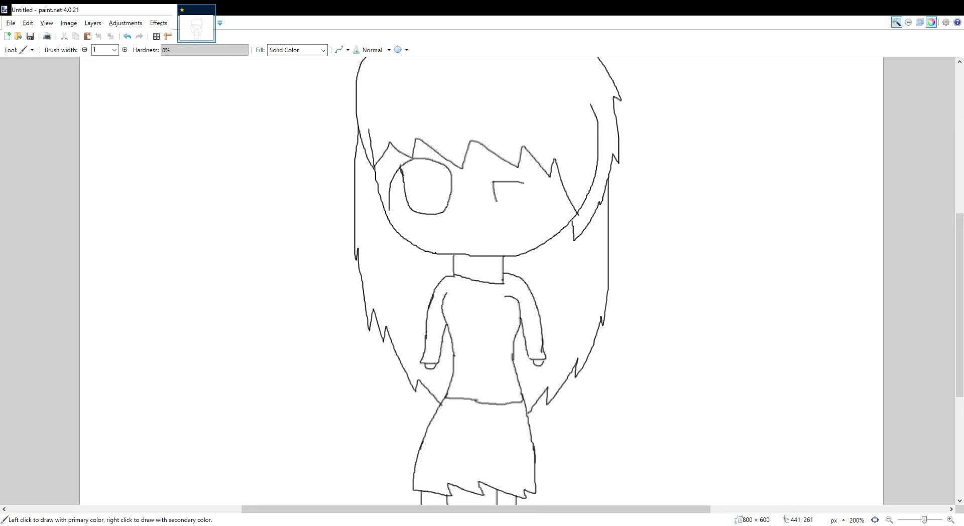
drag(503, 199, 536, 202)
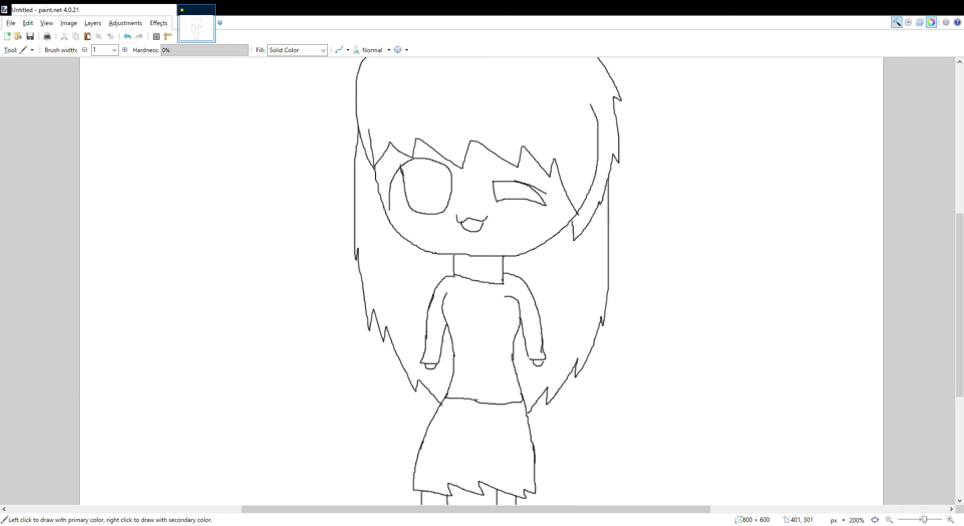
Draw two cat ears at the sides of the head and a bow with a rounded knot between them
scroll(527, 240, up, 3)
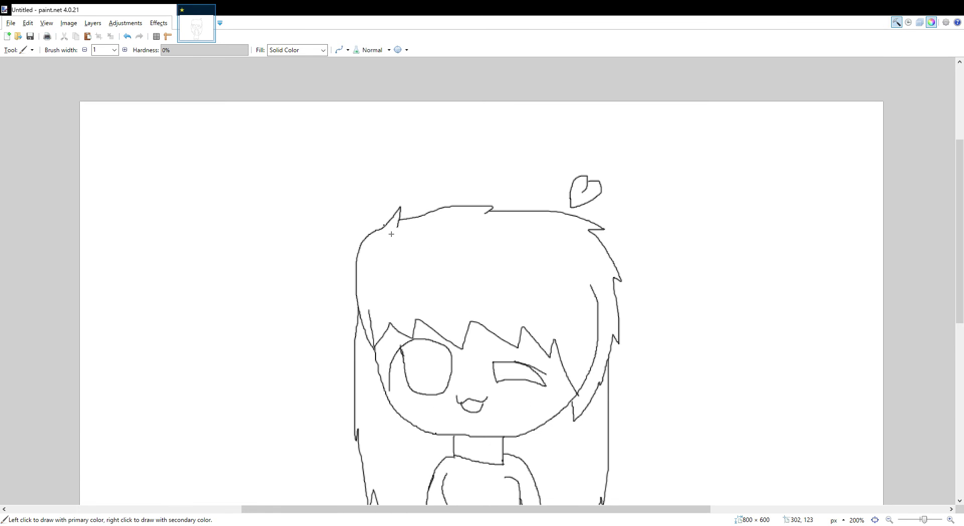
mouse_move(355, 258)
mouse_down()
mouse_move(376, 156)
mouse_move(422, 203)
mouse_up()
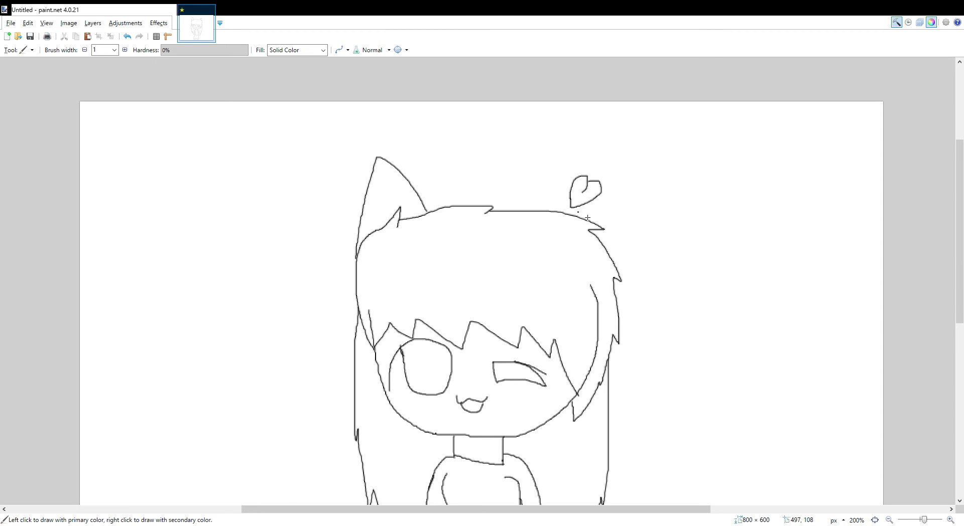
mouse_move(576, 216)
mouse_down()
mouse_move(631, 185)
mouse_move(642, 217)
mouse_move(629, 272)
mouse_up()
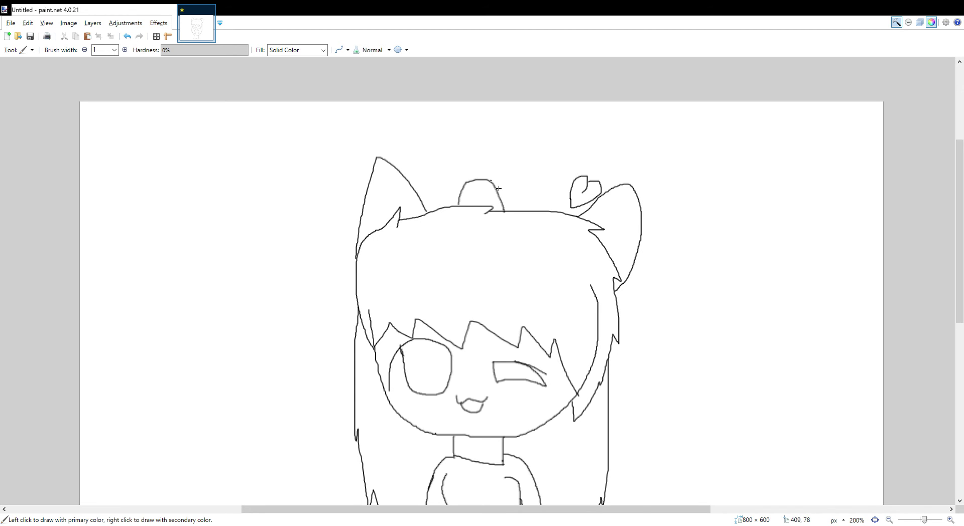
mouse_move(490, 179)
mouse_down()
mouse_move(510, 134)
mouse_move(535, 156)
mouse_move(553, 206)
mouse_up()
mouse_move(462, 184)
mouse_down()
mouse_move(429, 145)
mouse_move(423, 180)
mouse_up()
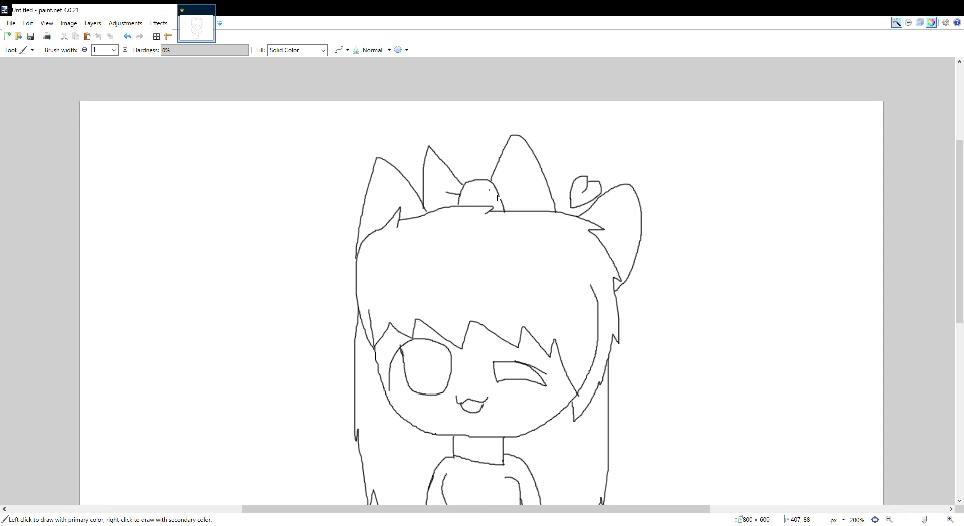
Draw a thick cat tail curving upward from the right side of the skirt
scroll(519, 193, down, 6)
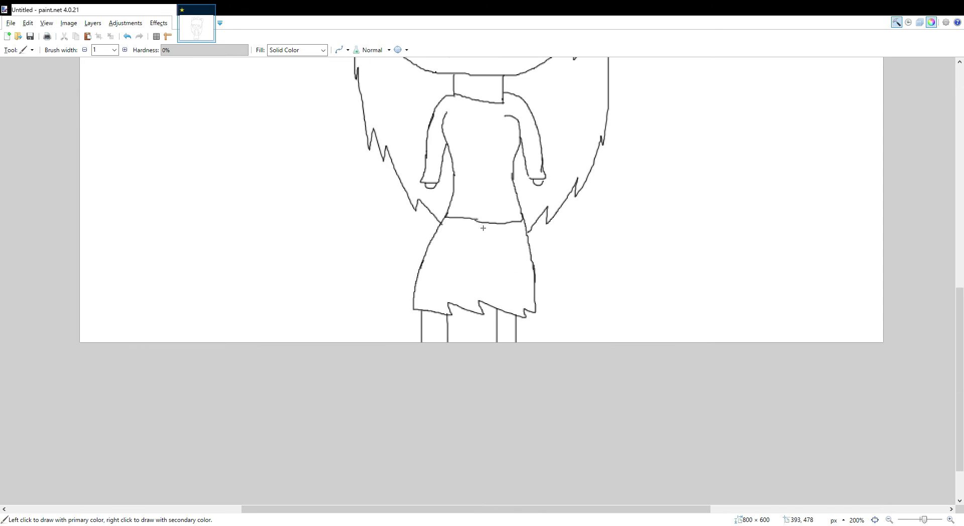
mouse_move(533, 233)
mouse_down()
mouse_move(557, 198)
mouse_move(563, 137)
mouse_move(581, 123)
mouse_move(597, 125)
mouse_move(603, 193)
mouse_up()
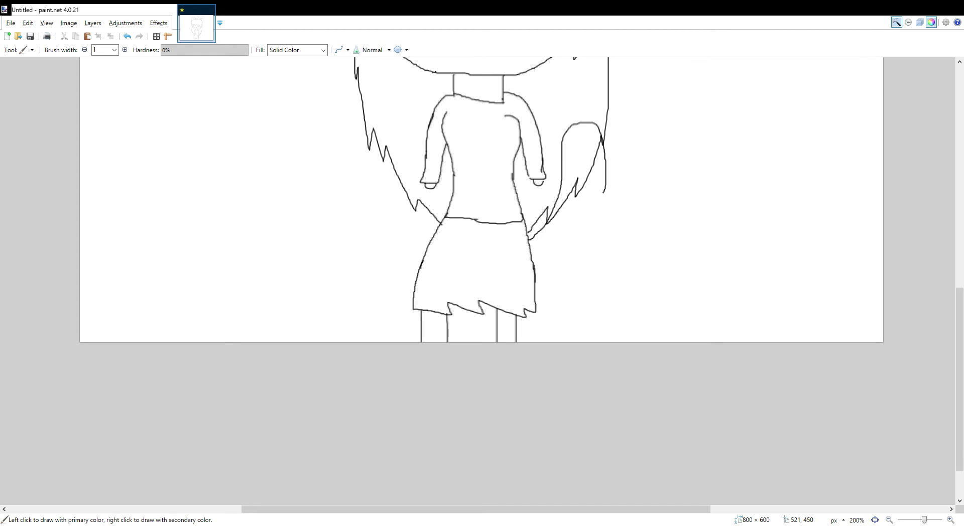
drag(573, 241, 551, 256)
Fill the face and neck with a light orange skin tone
scroll(631, 274, up, 5)
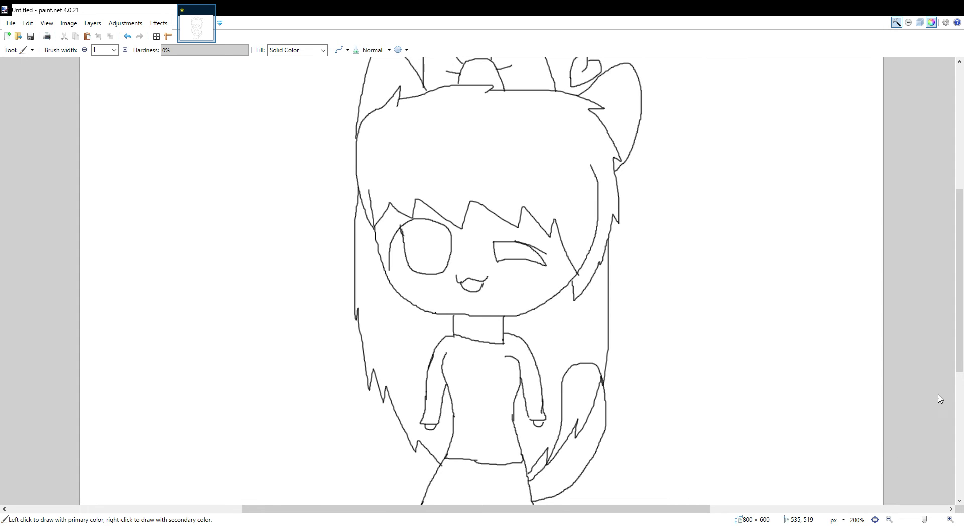
key(F8)
key(f)
click(525, 290)
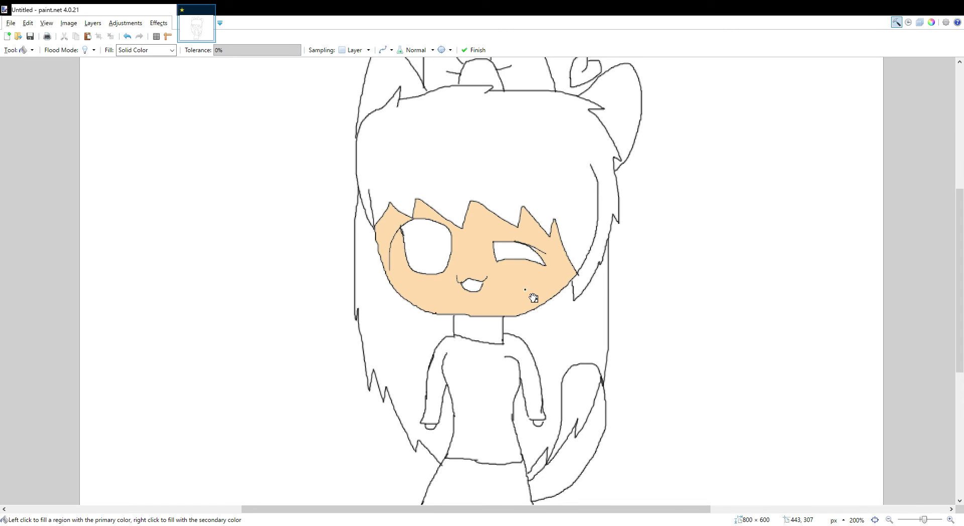
click(483, 333)
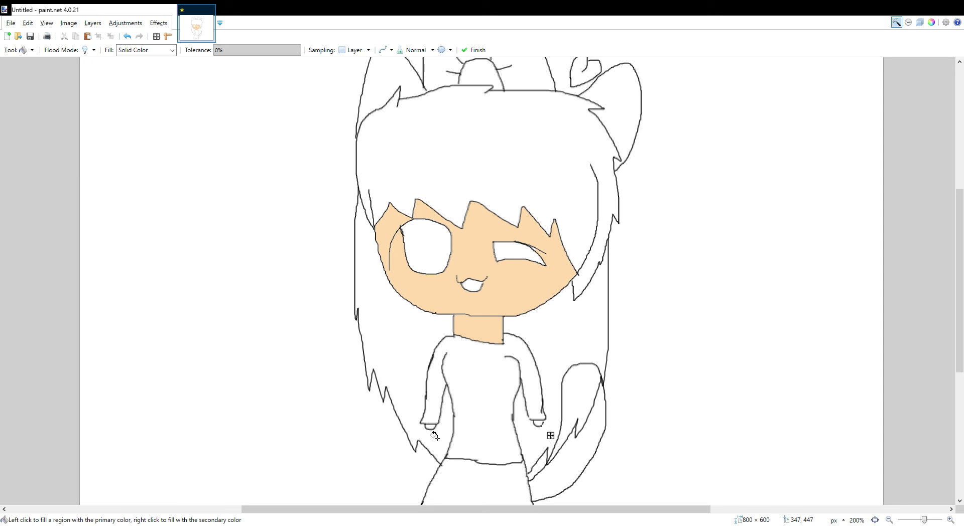
Fill both small hands below the sleeves with the skin tone
drag(916, 520, 930, 520)
scroll(716, 389, down, 5)
click(362, 346)
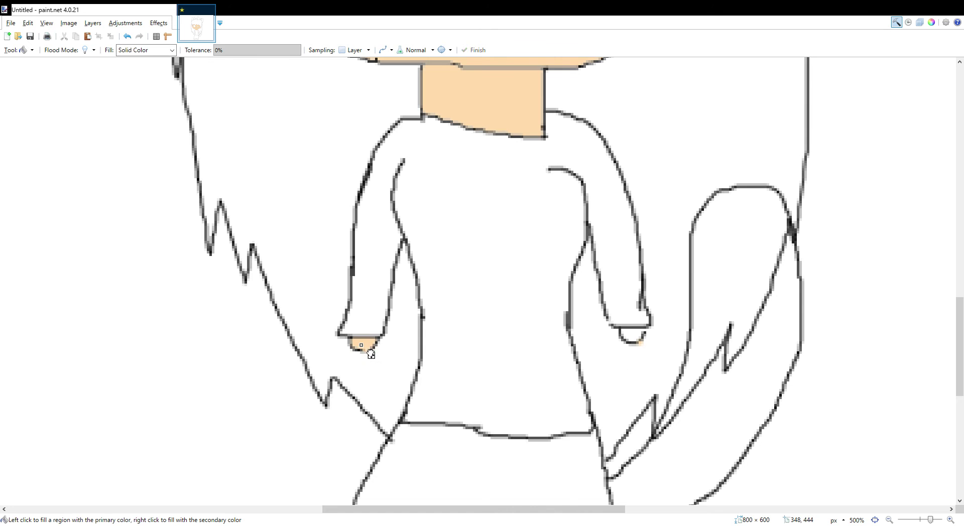
click(632, 332)
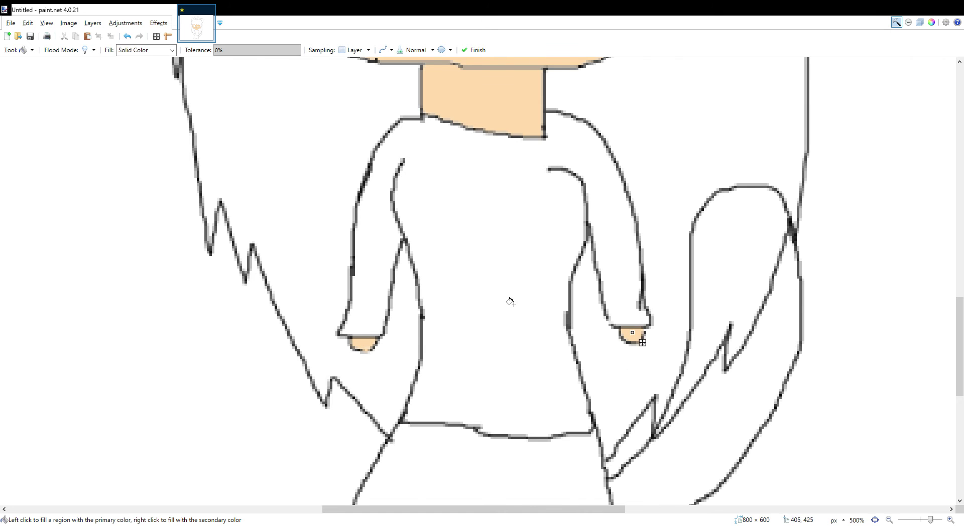
scroll(684, 382, up, 2)
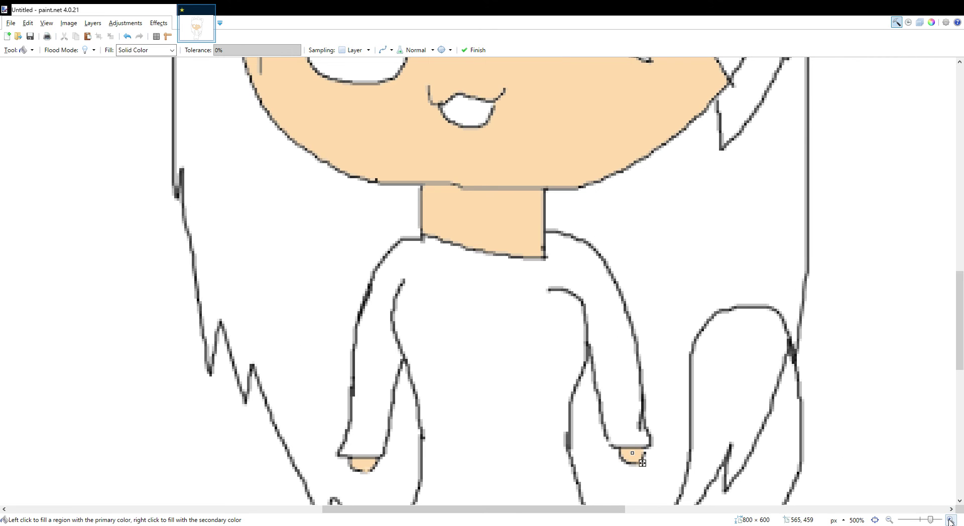
drag(930, 519, 922, 519)
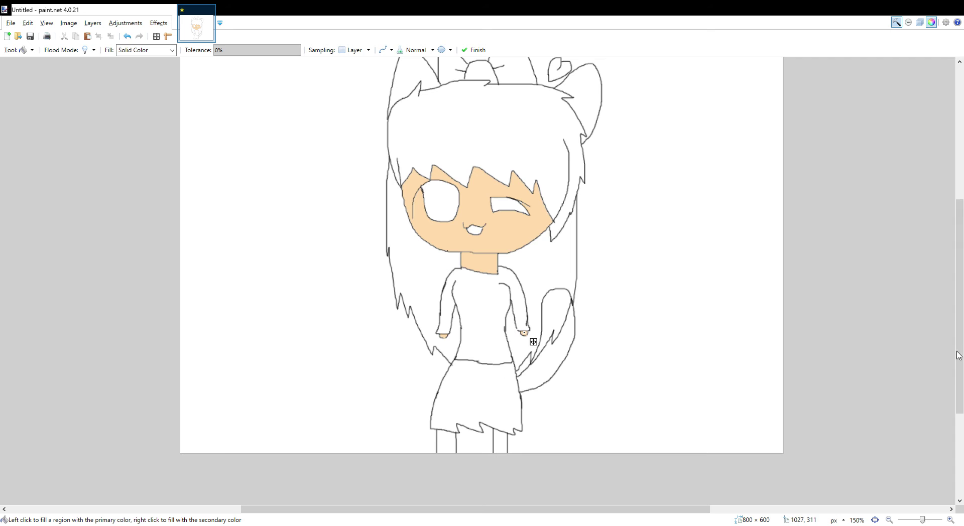
key(Return)
Refill the face and neck with a paler peach skin tone
scroll(954, 368, up, 2)
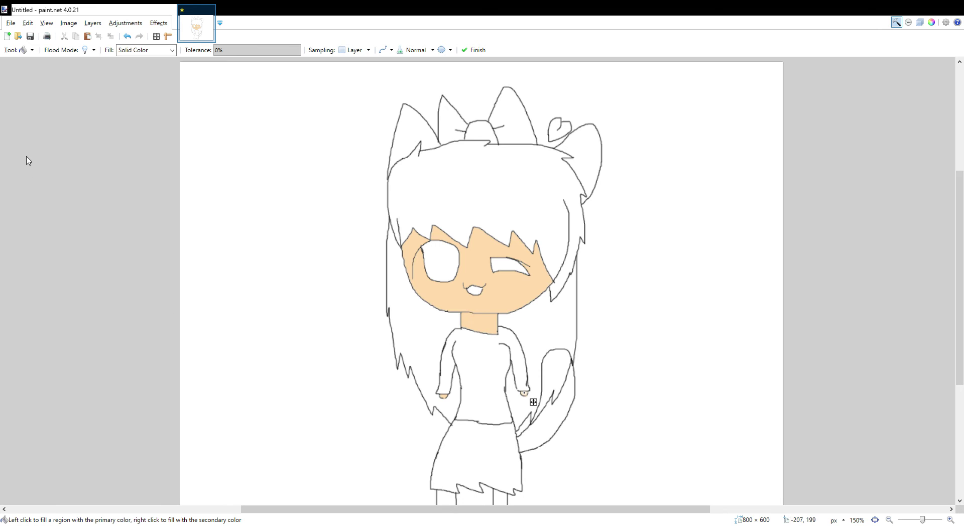
key(k)
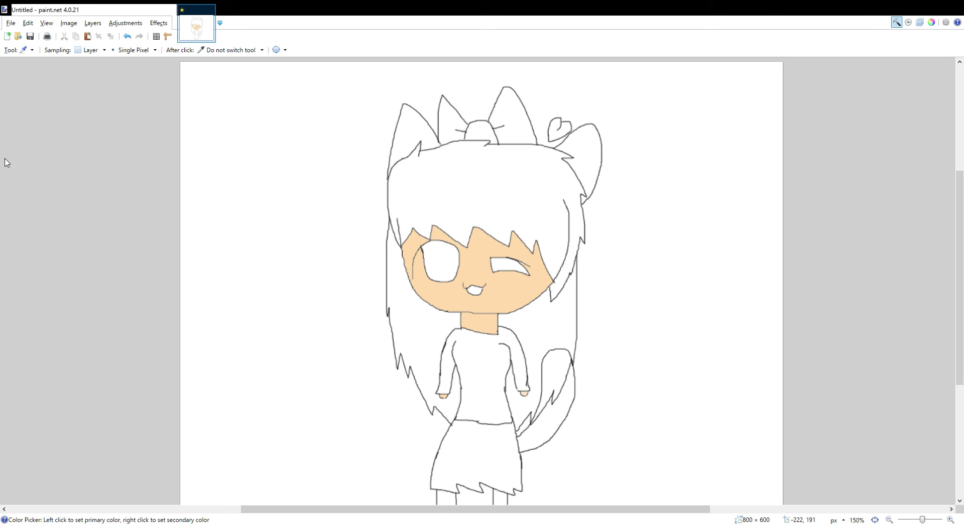
key(f)
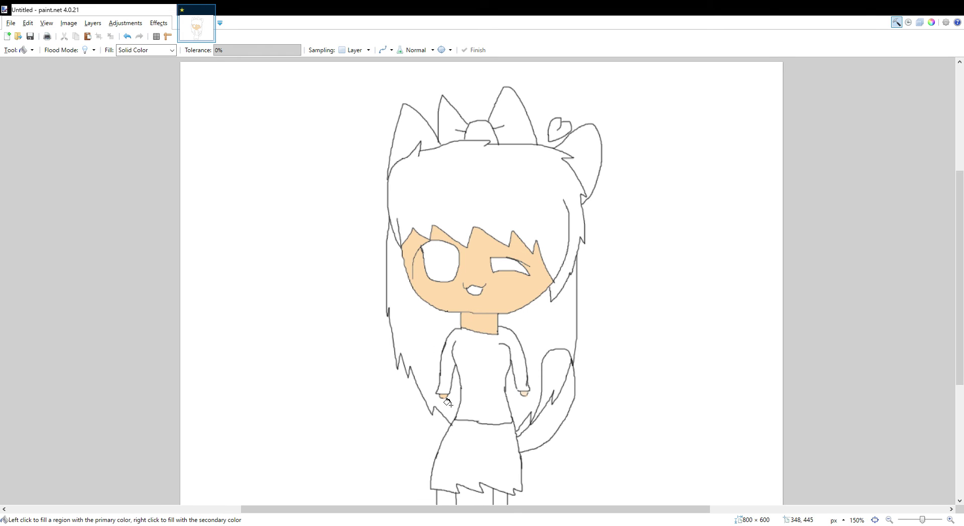
click(462, 305)
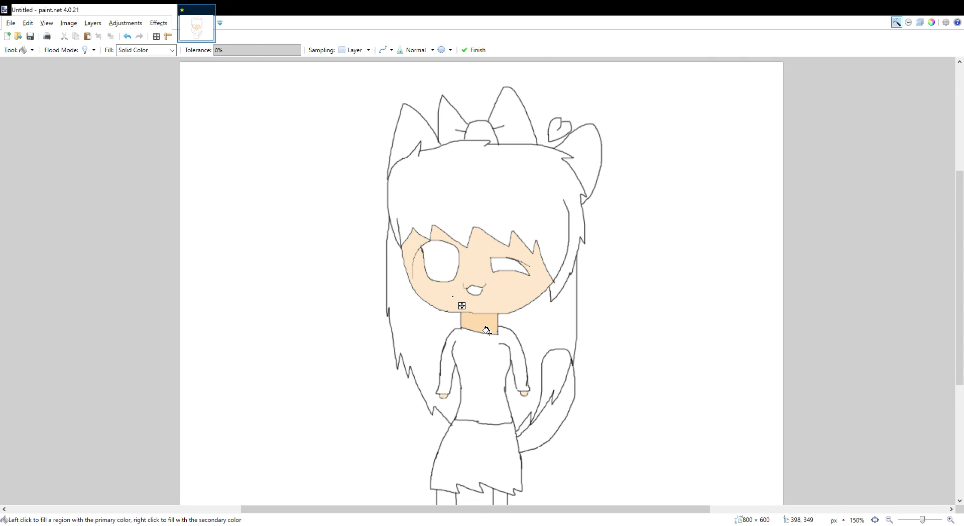
click(486, 330)
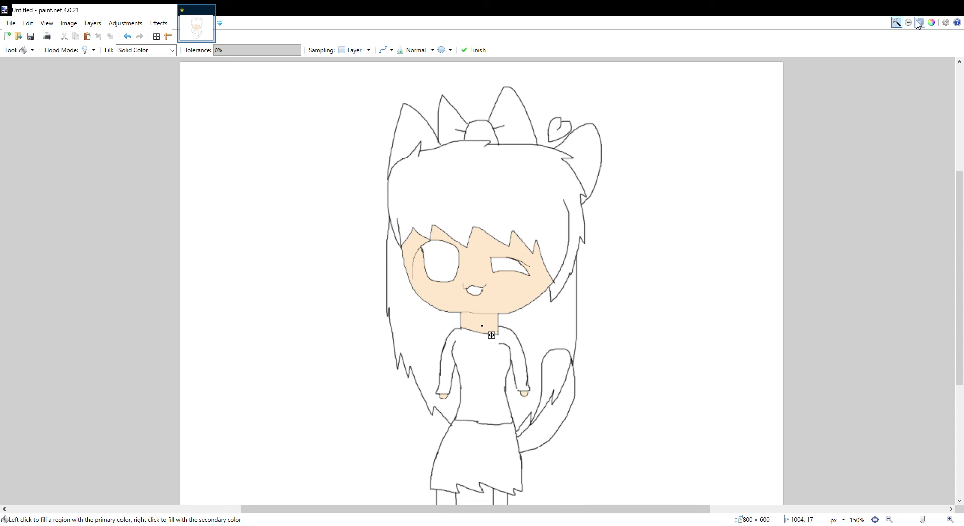
click(931, 22)
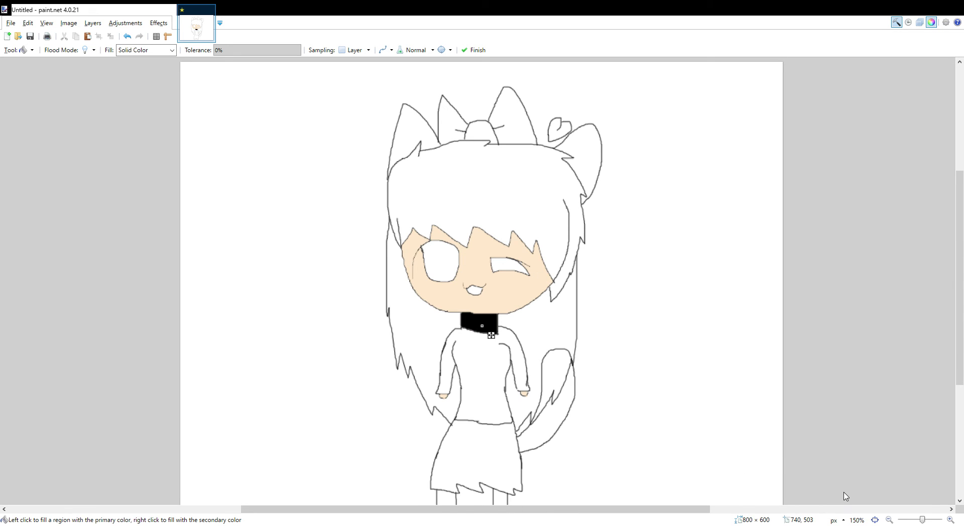
key(ctrl+y)
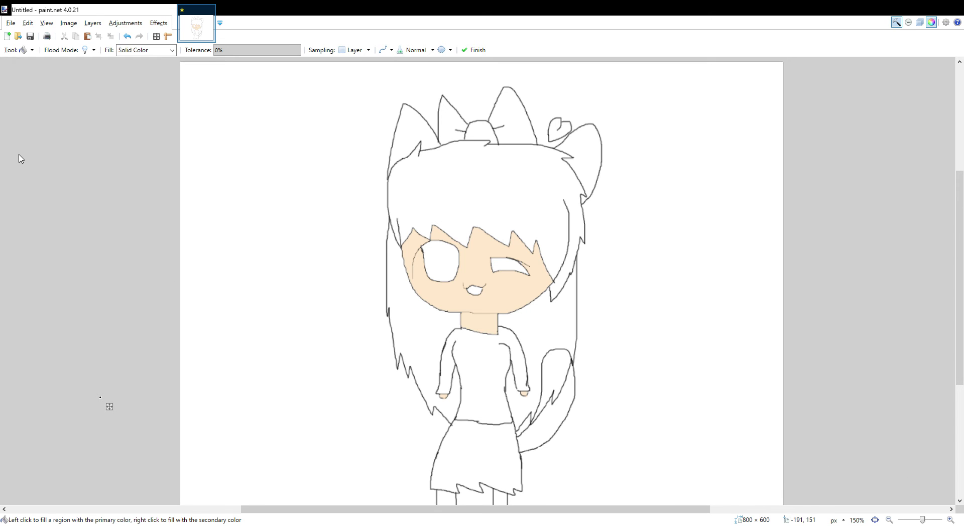
key(k)
key(f)
click(128, 37)
click(128, 37)
click(139, 37)
Fill the winking eye with black
click(961, 374)
click(510, 266)
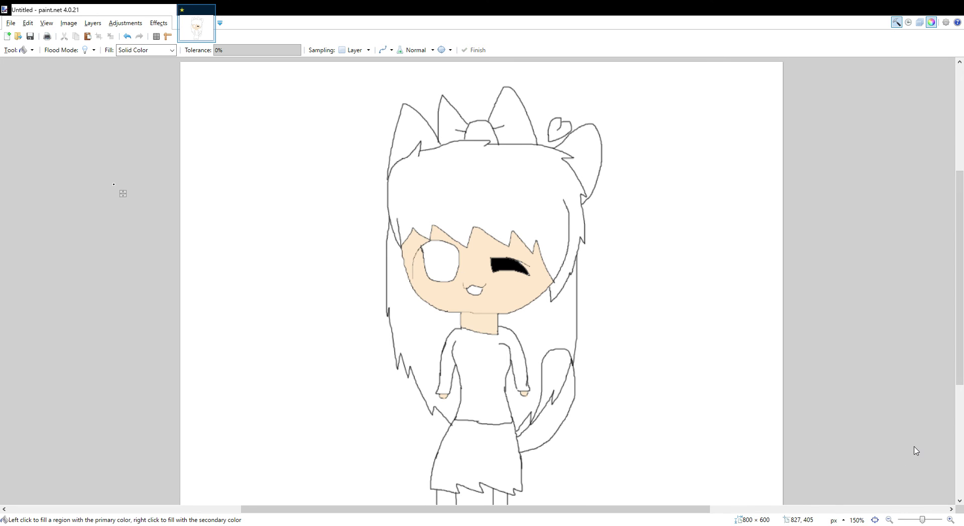
Fill the bangs, the long hair behind the body and the small heart with light pink
click(479, 211)
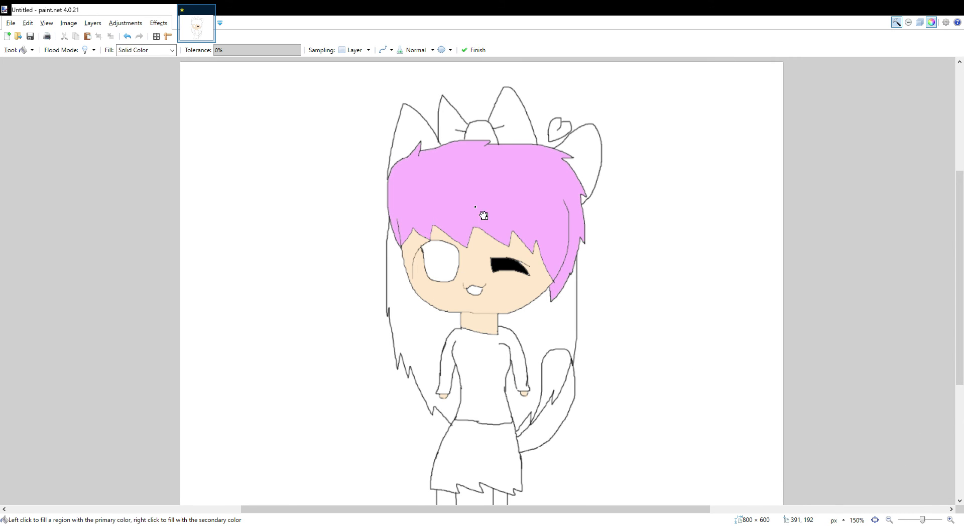
click(435, 360)
click(548, 326)
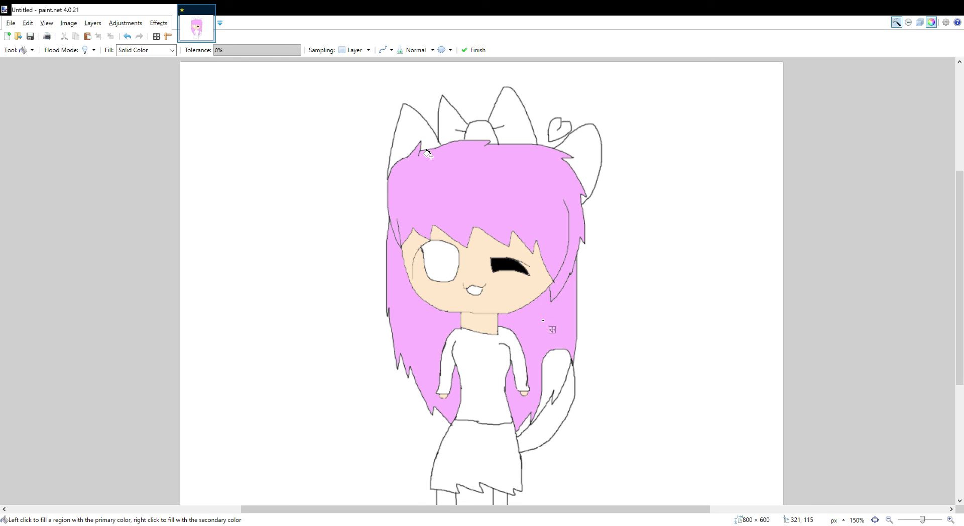
click(555, 132)
Draw short eyelashes at the outer corners of both eyes and a thin eyebrow above each eye
key(b)
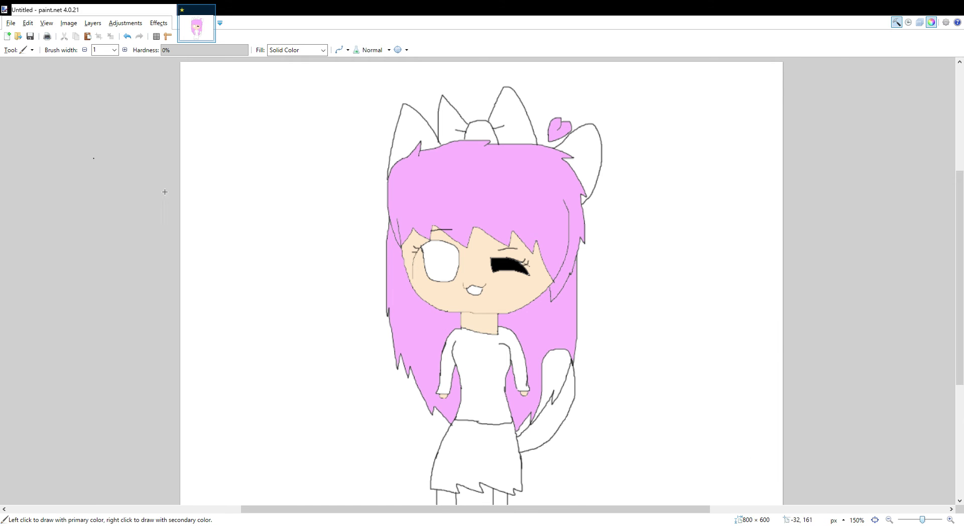
Draw a rounded oval outline on the middle of the shirt front
scroll(482, 282, up, 3)
scroll(652, 402, down, 4)
click(928, 522)
click(929, 522)
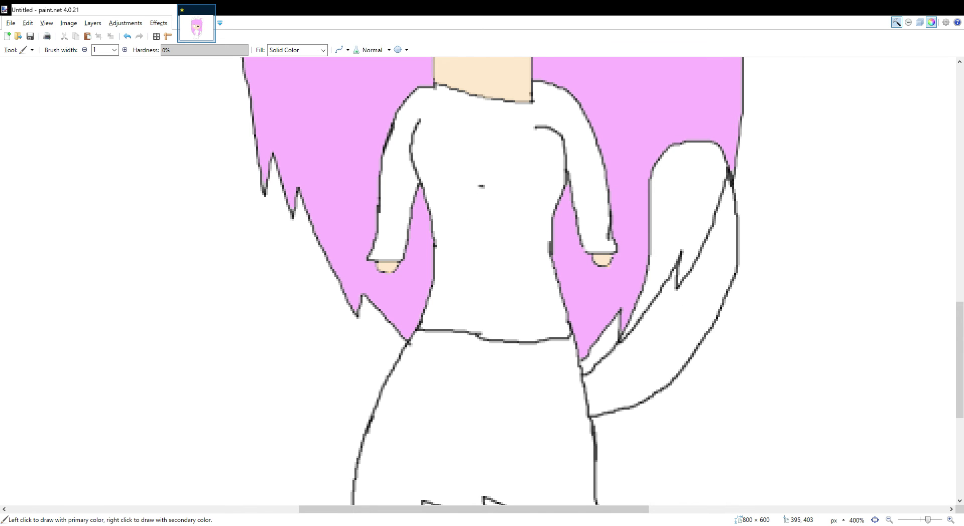
mouse_move(463, 218)
mouse_down()
mouse_move(493, 239)
mouse_move(526, 229)
mouse_move(532, 204)
mouse_up()
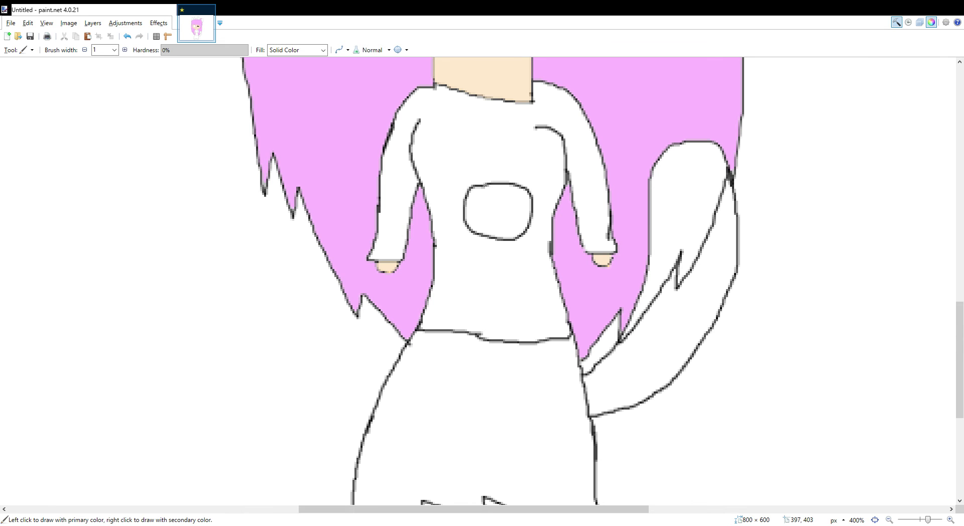
Draw two pointed ears, two oval eyes and a small curved mouth to turn the shirt's oval into a cat face
drag(483, 185, 472, 168)
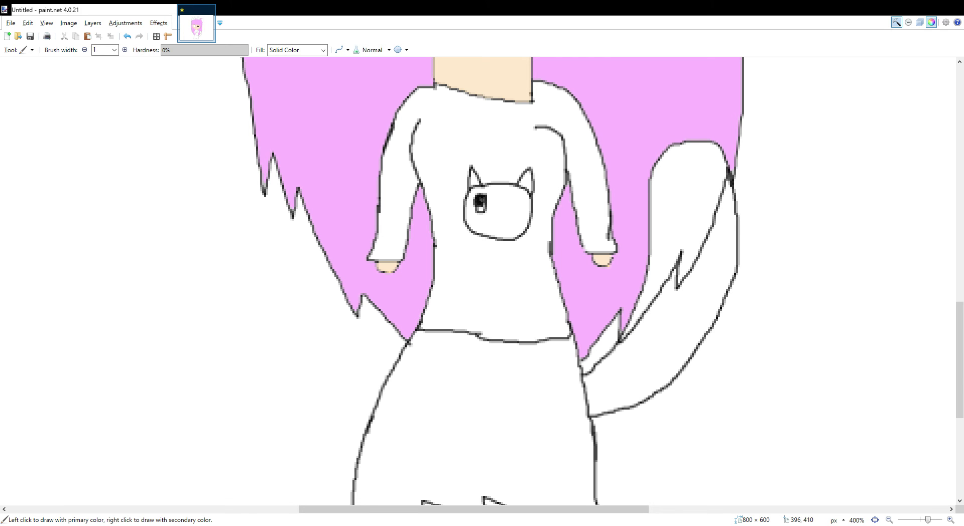
click(127, 37)
click(127, 37)
click(143, 37)
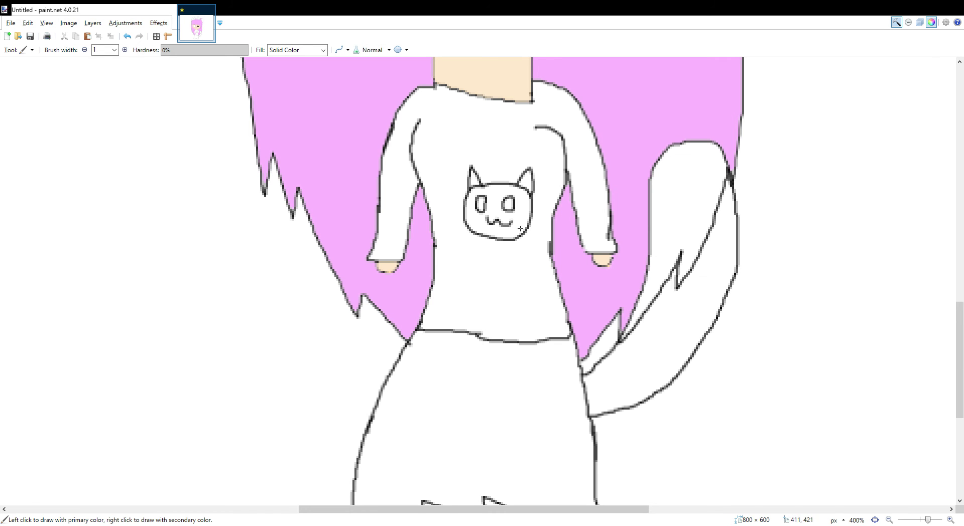
Fill the hair bow's left loop and knot with bright pink and its right loop with a darker magenta
mouse_move(928, 520)
mouse_down()
mouse_move(912, 520)
mouse_move(922, 520)
mouse_up()
scroll(707, 286, up, 5)
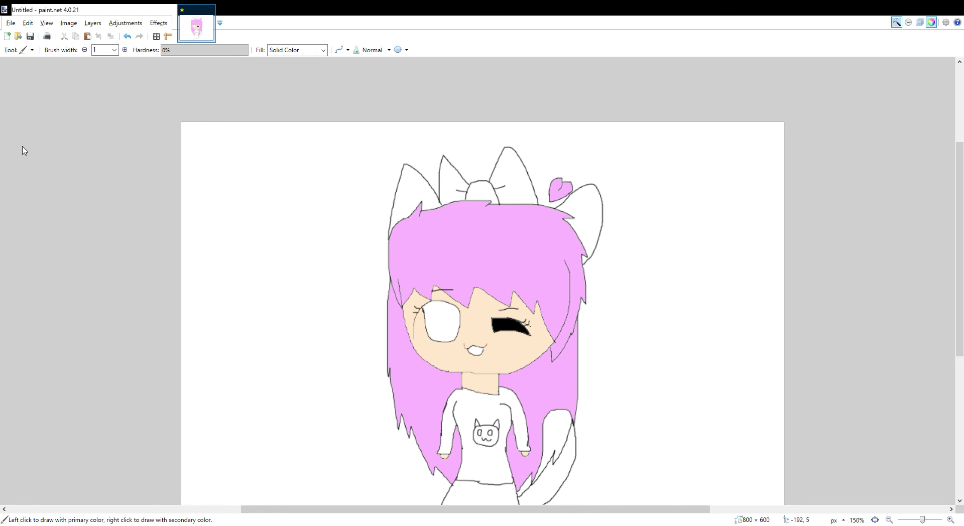
key(f)
click(455, 191)
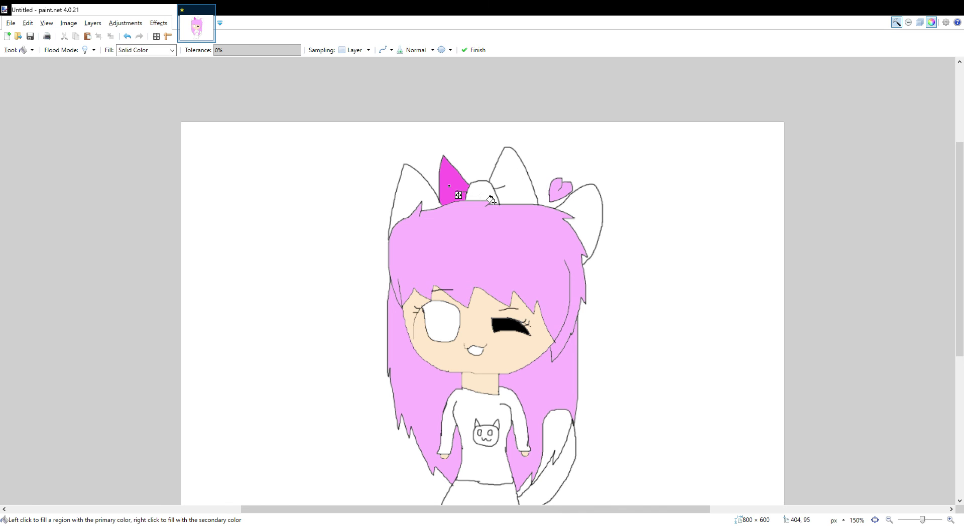
click(489, 198)
click(517, 185)
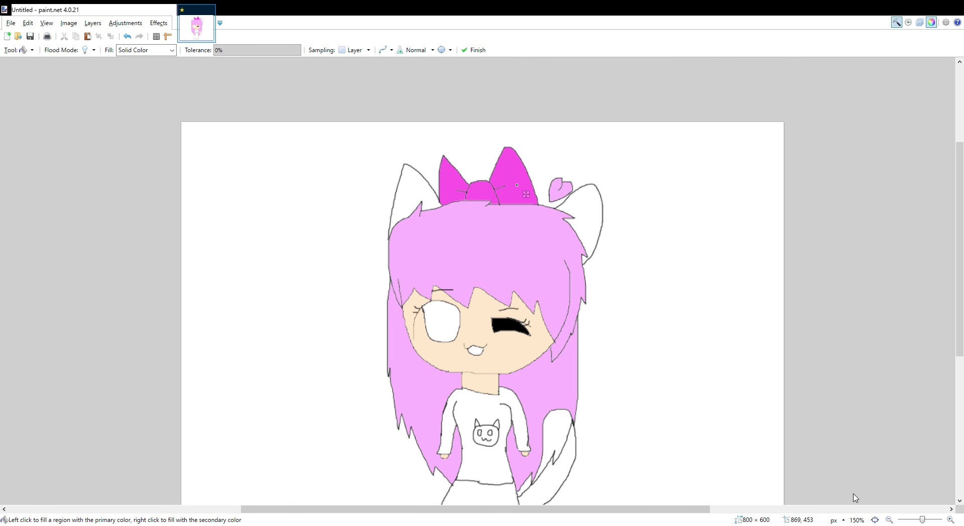
key(x)
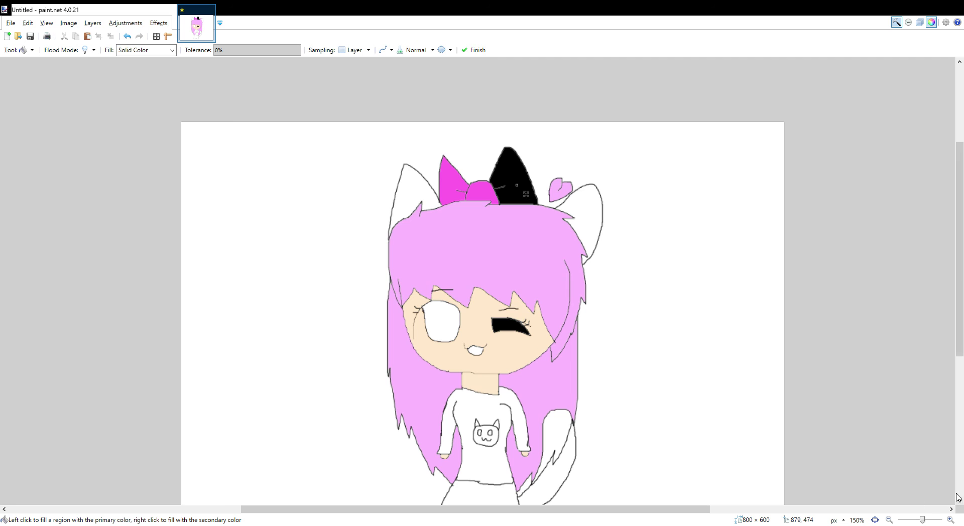
key(ctrl+z)
click(688, 422)
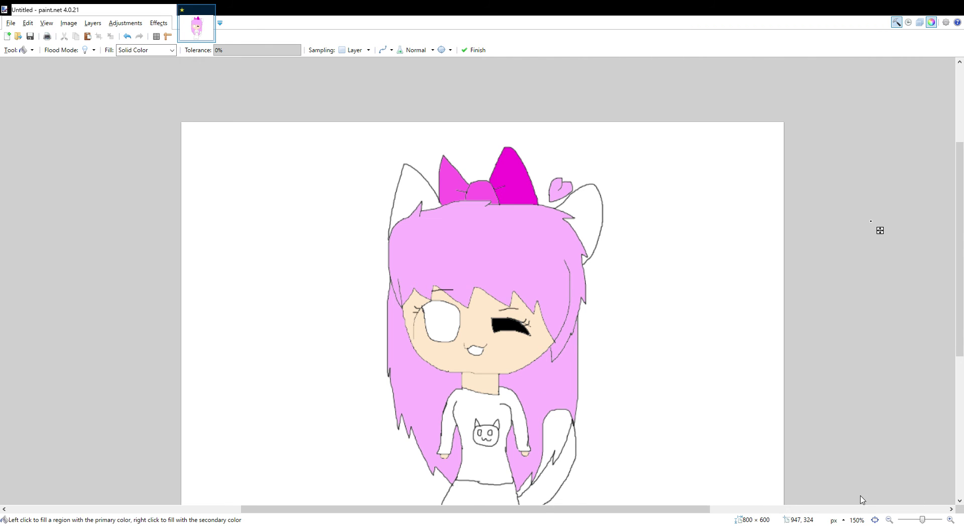
Fill both cat ears and both sections of the tail with black
click(406, 192)
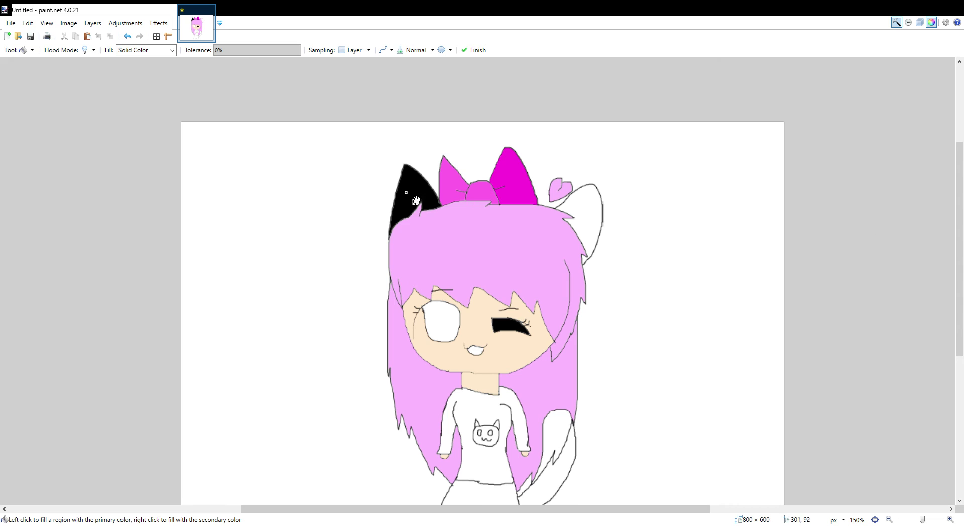
click(585, 203)
click(570, 468)
click(553, 444)
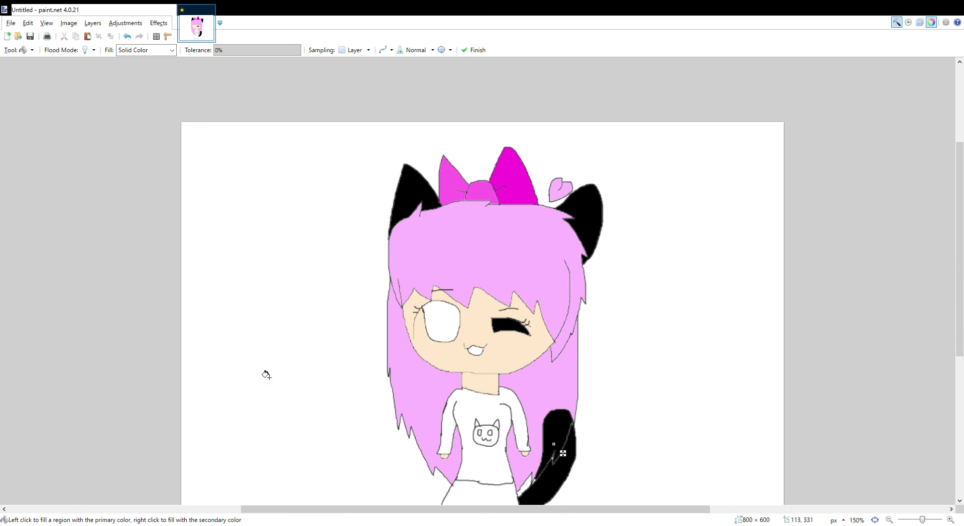
Set the brush width to 10 and paint over the leftover light lines inside the tail in black
key(b)
double_click(98, 49)
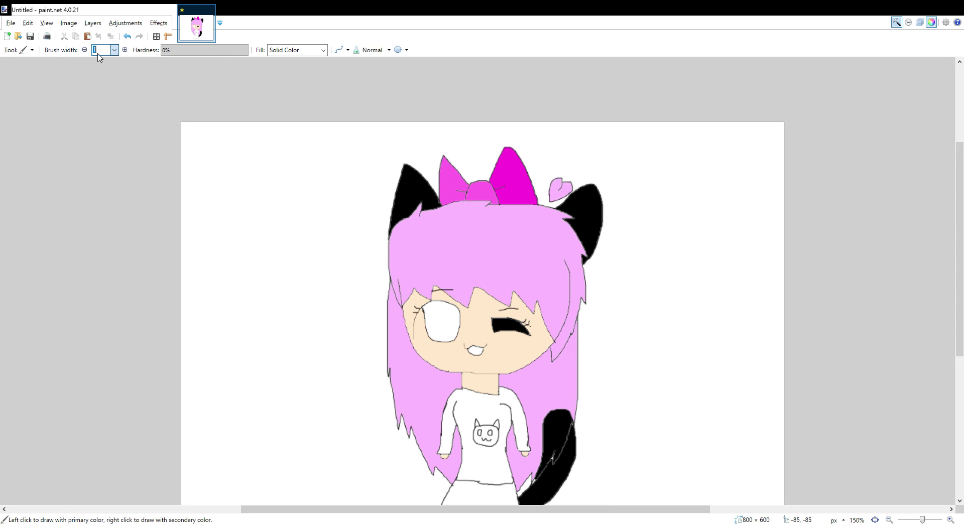
text(10)
mouse_move(561, 459)
mouse_down()
mouse_move(545, 472)
mouse_move(561, 447)
mouse_move(538, 484)
mouse_move(570, 422)
mouse_up()
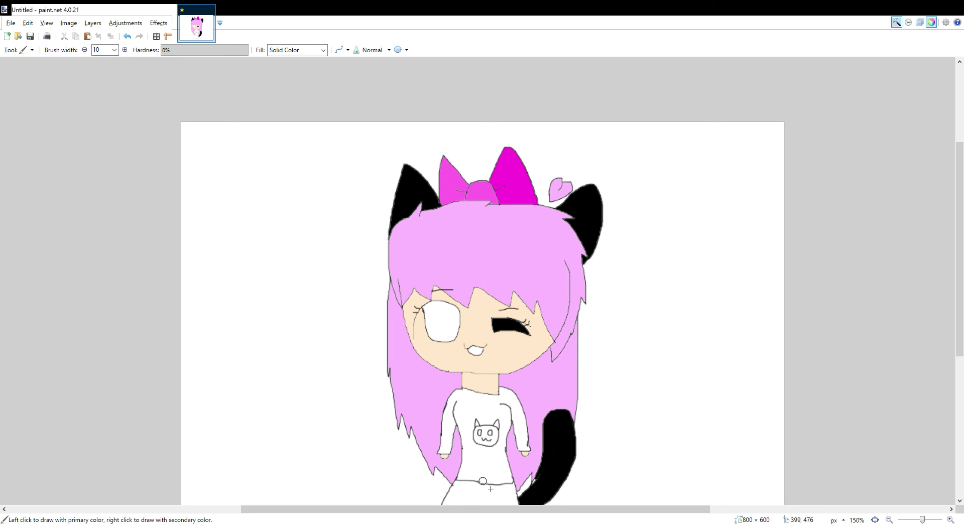
Set the brush width to 1 and draw a curved sock edge across each leg below the skirt
scroll(391, 310, down, 2)
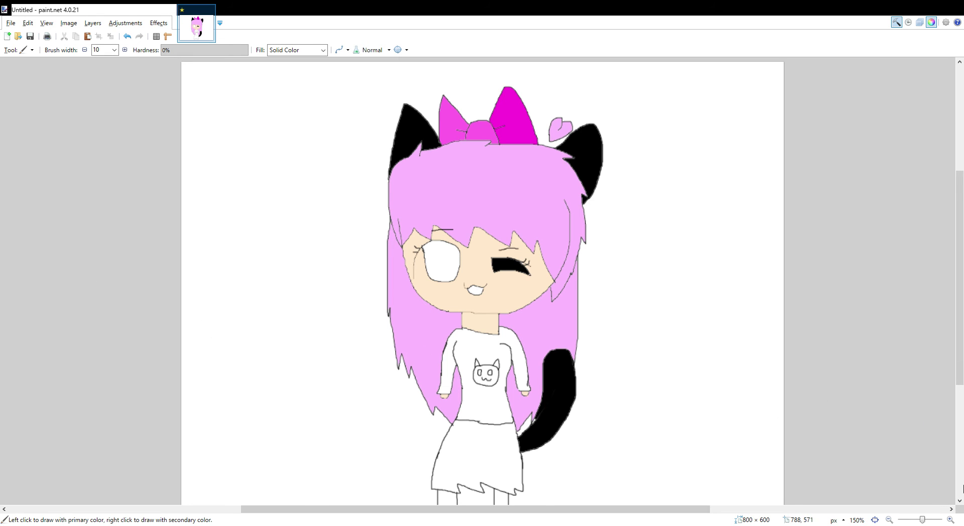
scroll(718, 500, down, 4)
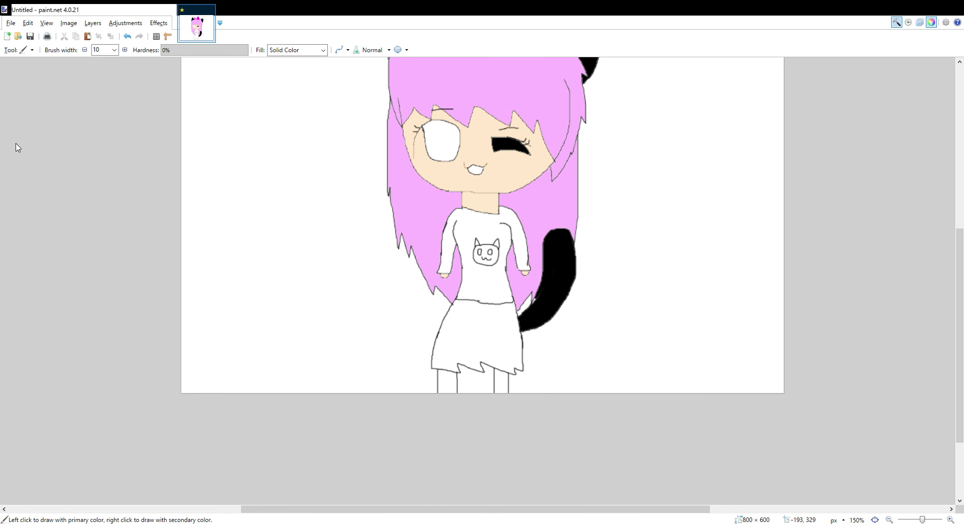
click(113, 51)
scroll(90, 77, up, 5)
text(1)
scroll(619, 320, down, 3)
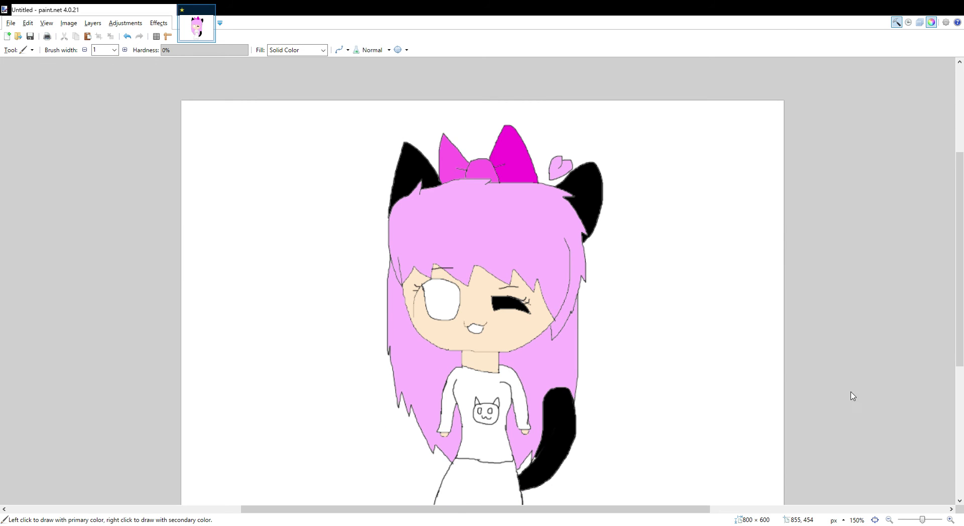
scroll(852, 396, down, 2)
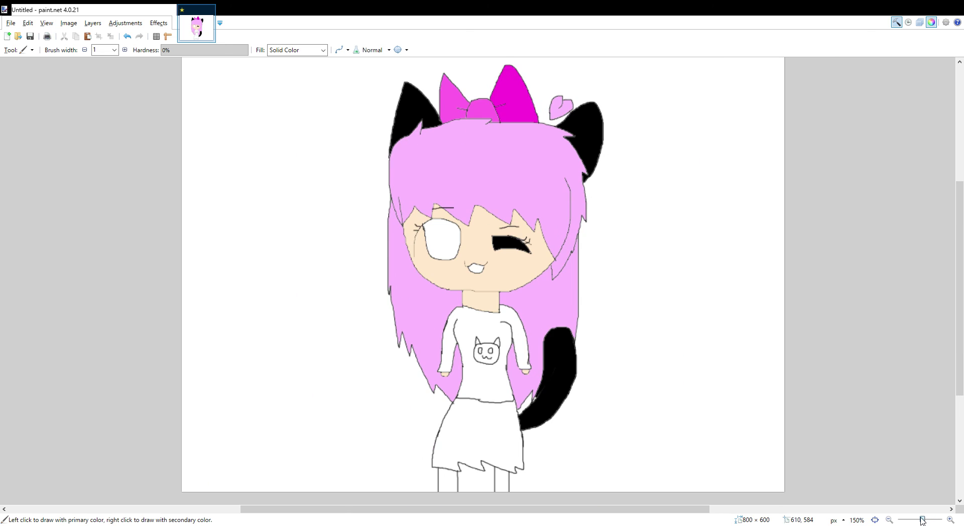
scroll(420, 330, up, 5)
scroll(420, 329, down, 5)
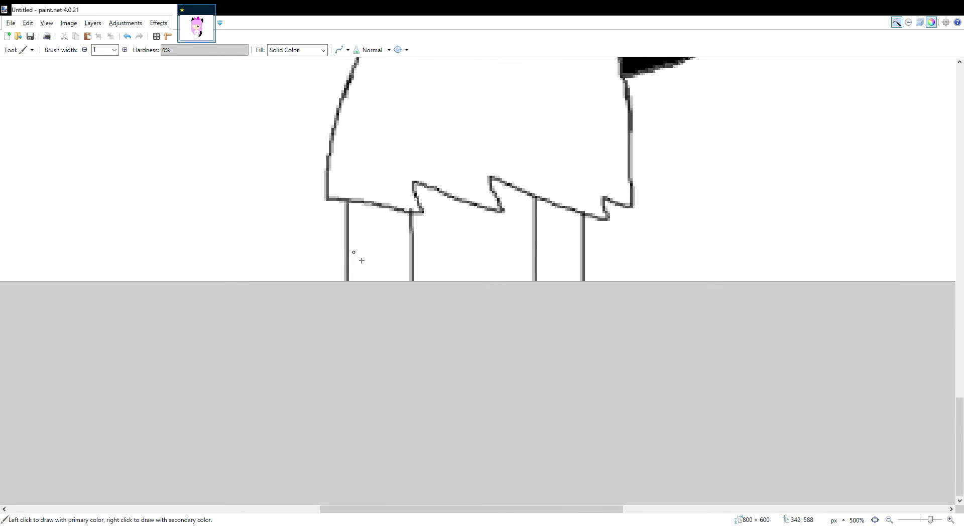
mouse_move(346, 263)
mouse_down()
mouse_move(389, 244)
mouse_move(405, 251)
mouse_up()
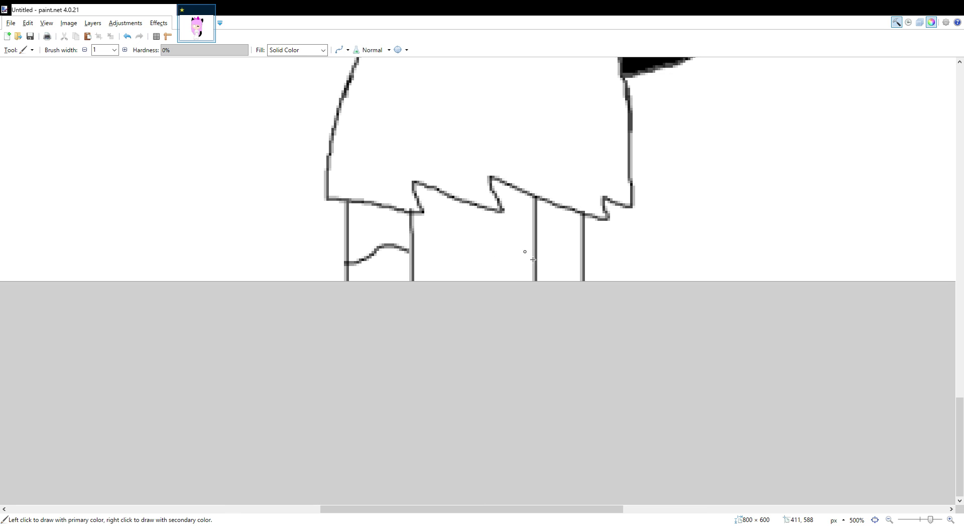
drag(533, 252, 553, 237)
drag(363, 261, 371, 295)
drag(397, 248, 398, 289)
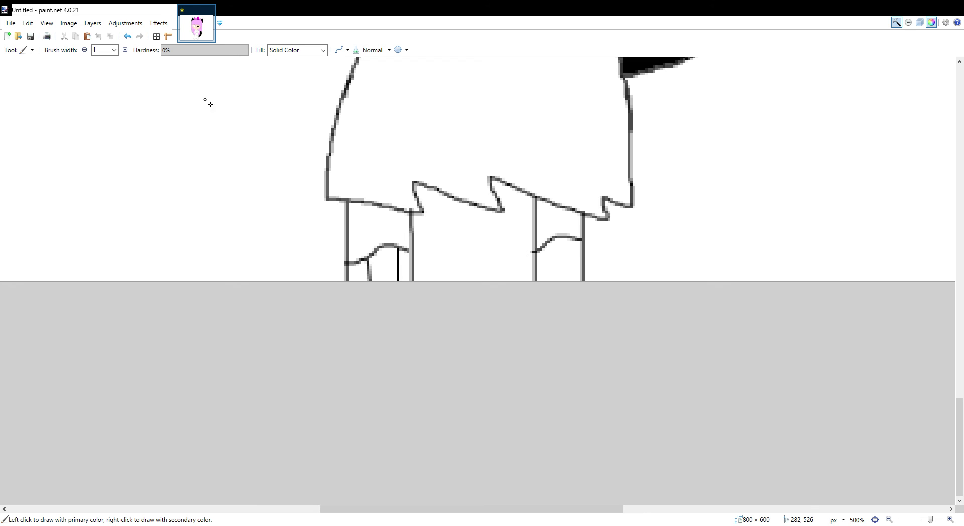
click(127, 36)
click(127, 36)
Fill the sock area of both legs with black
key(f)
click(393, 273)
click(558, 269)
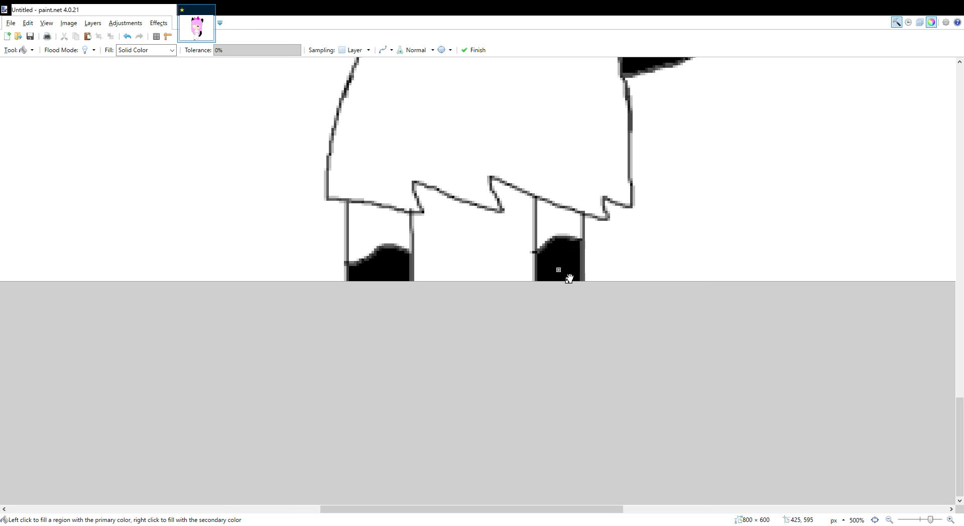
Fill the open eye with light orange and paint a darker orange area in its centre with brush width 7
scroll(560, 255, up, 4)
scroll(567, 220, down, 4)
scroll(558, 238, up, 3)
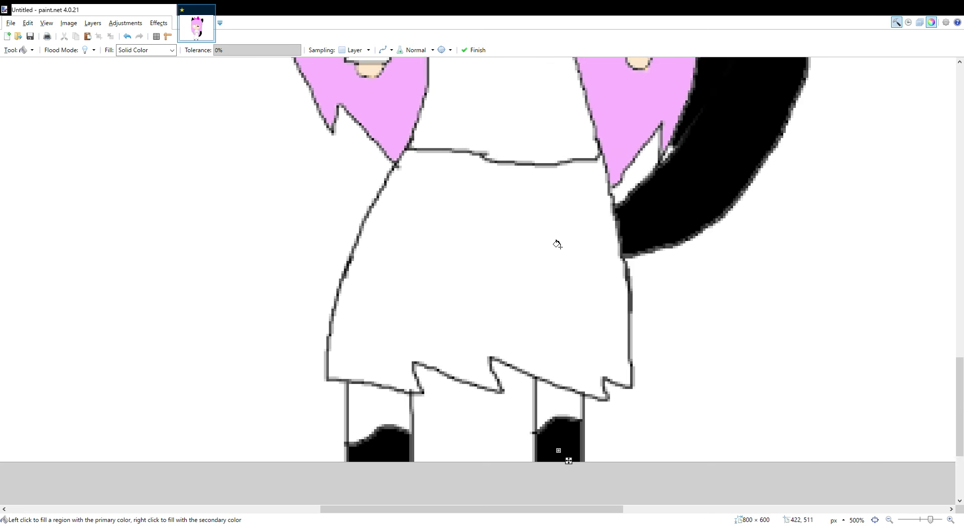
scroll(557, 244, up, 3)
drag(931, 520, 921, 521)
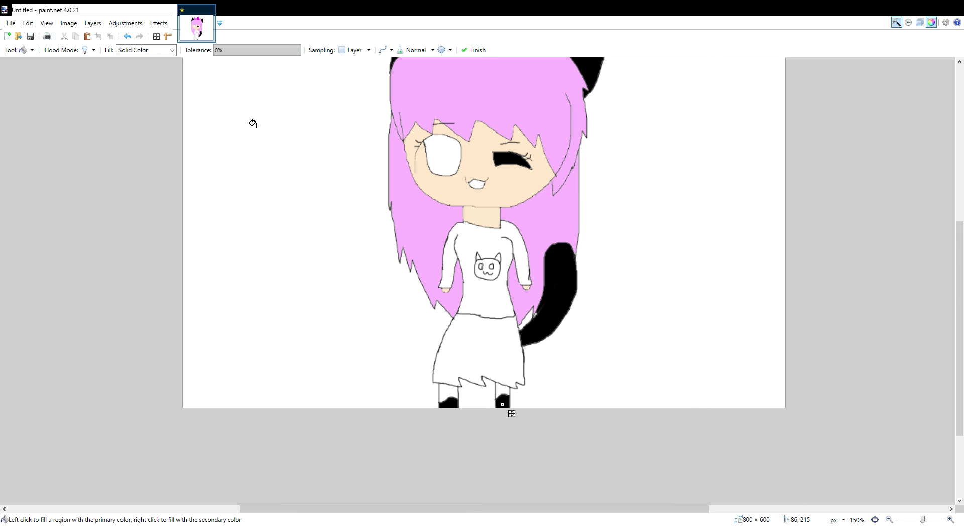
scroll(505, 239, up, 3)
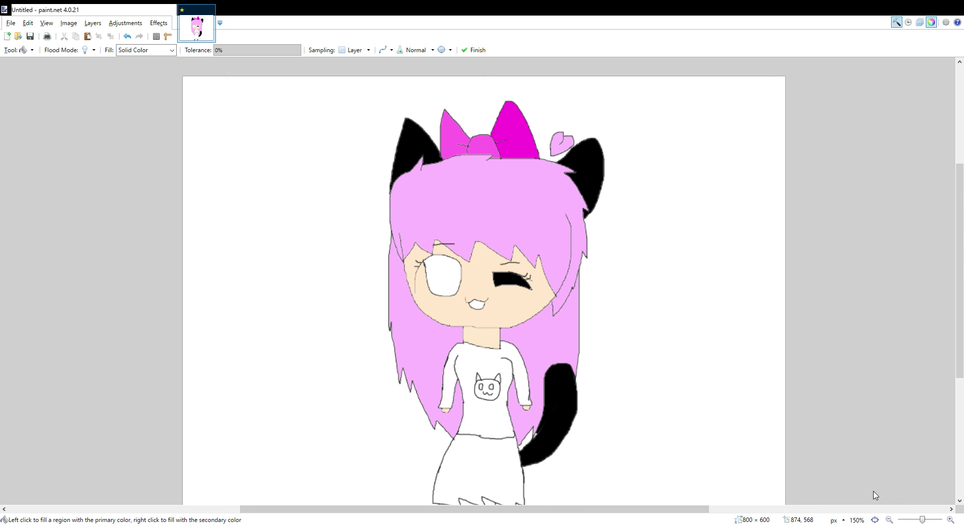
key(Return)
click(453, 287)
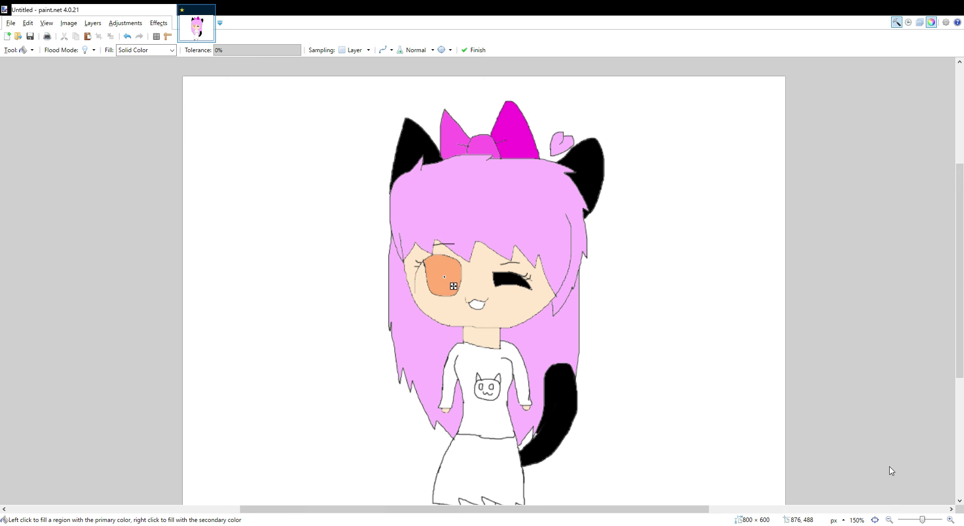
key(x)
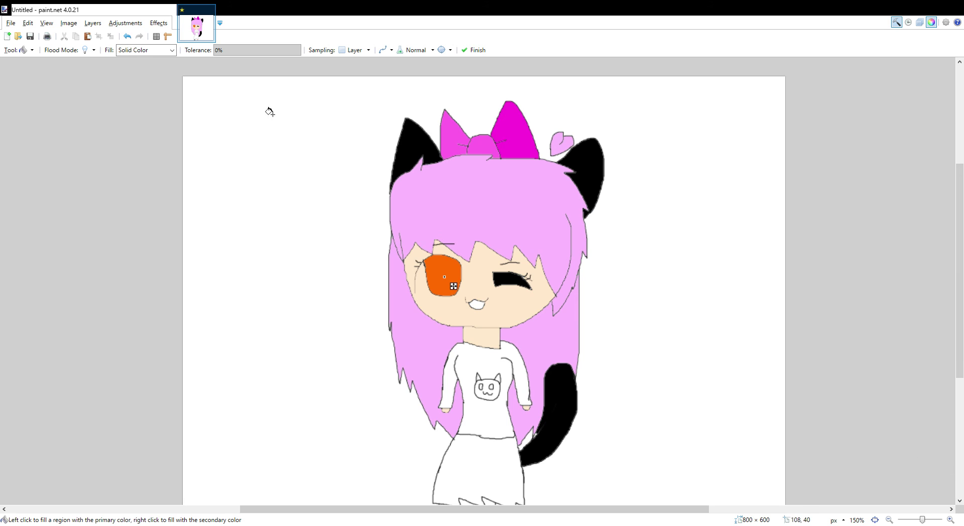
click(128, 37)
click(83, 152)
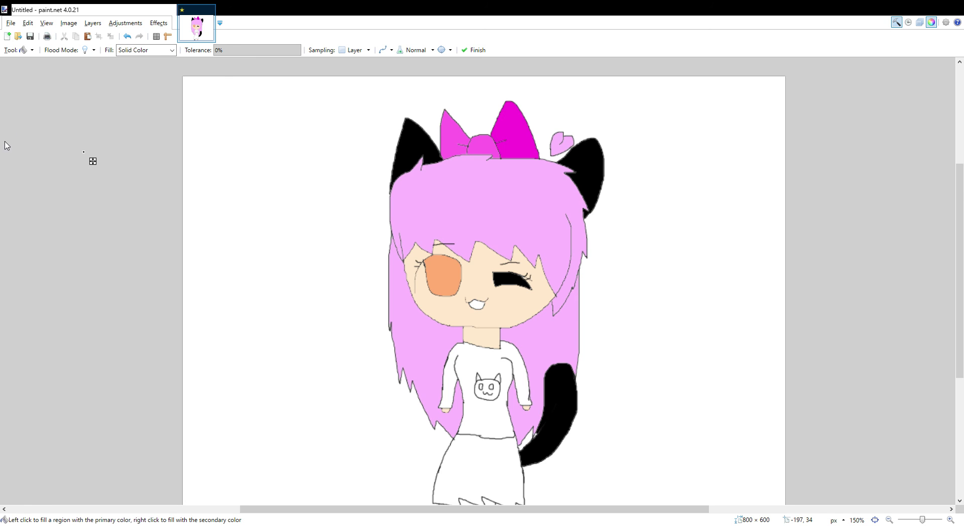
key(b)
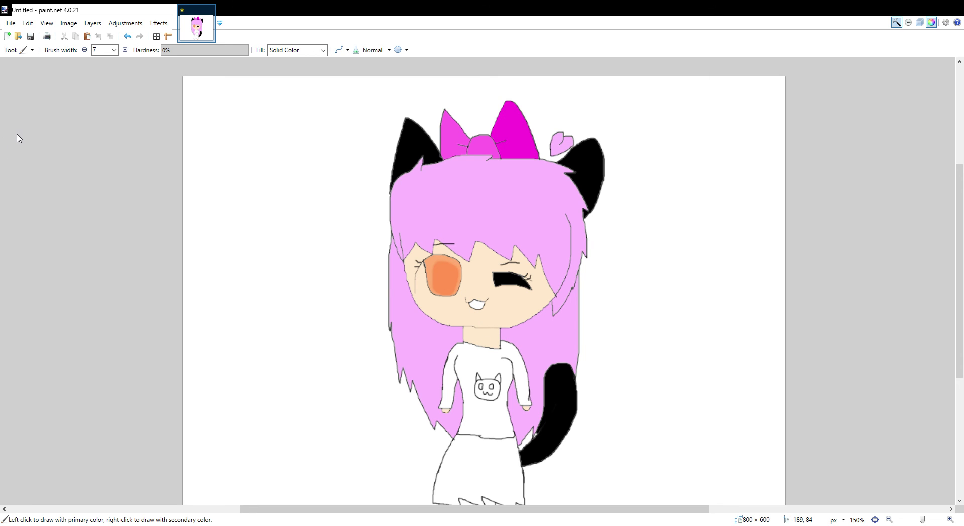
Fill the mouth and the shirt with pink
key(f)
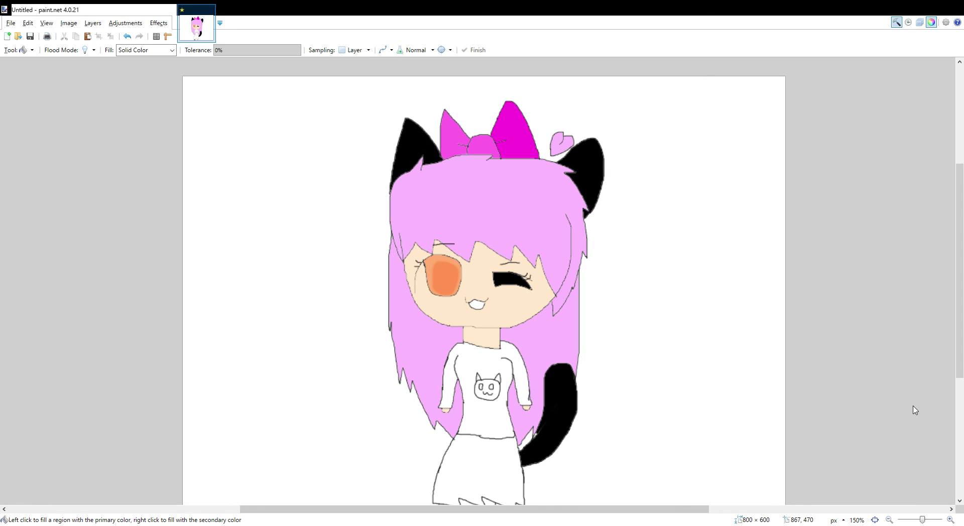
click(485, 305)
click(478, 361)
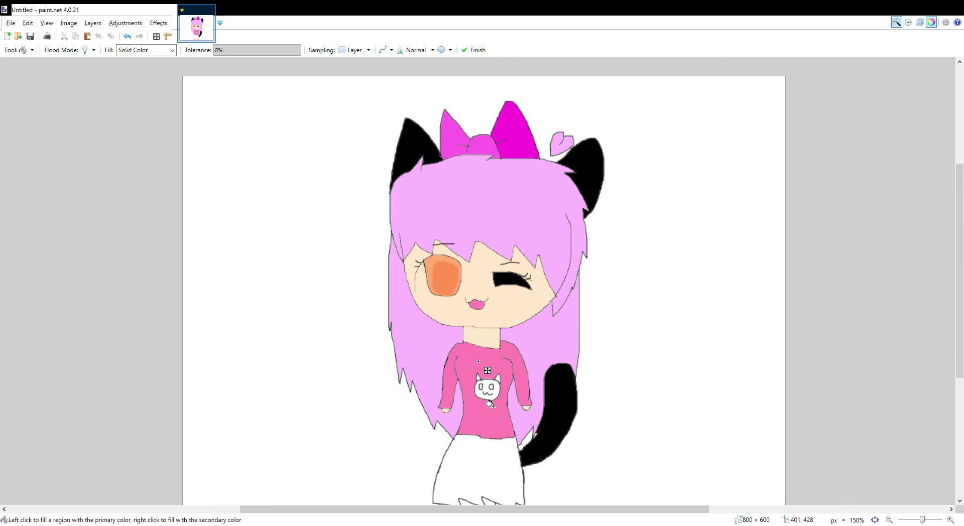
Fill the orange sock on the right leg with black again
scroll(601, 471, down, 3)
scroll(601, 471, down, 3)
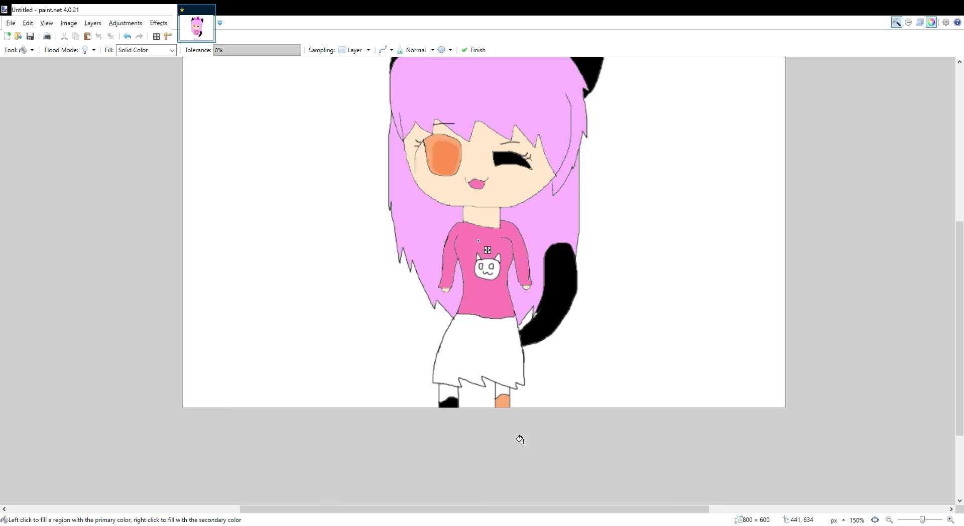
key(x)
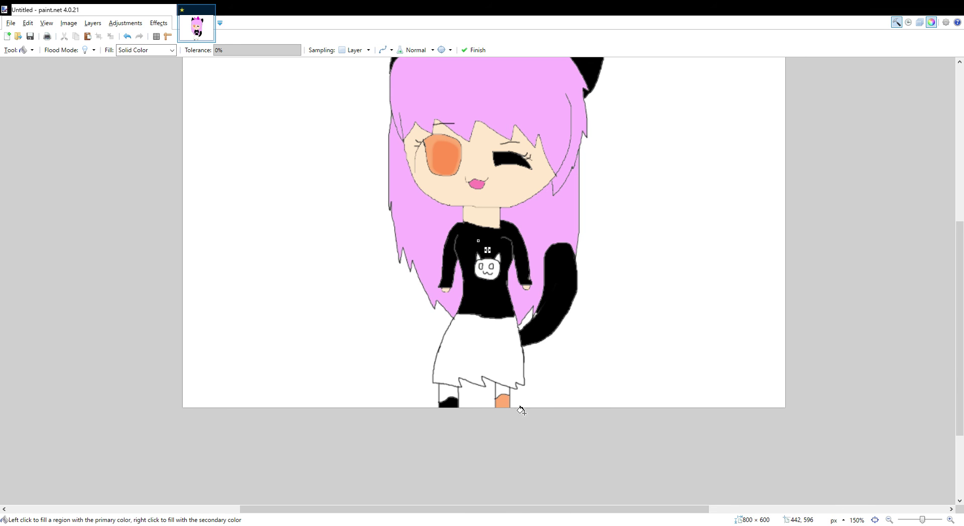
click(511, 405)
click(127, 37)
click(504, 403)
Fill the shirt with purple and the skirt with crimson
drag(514, 413, 934, 327)
click(491, 248)
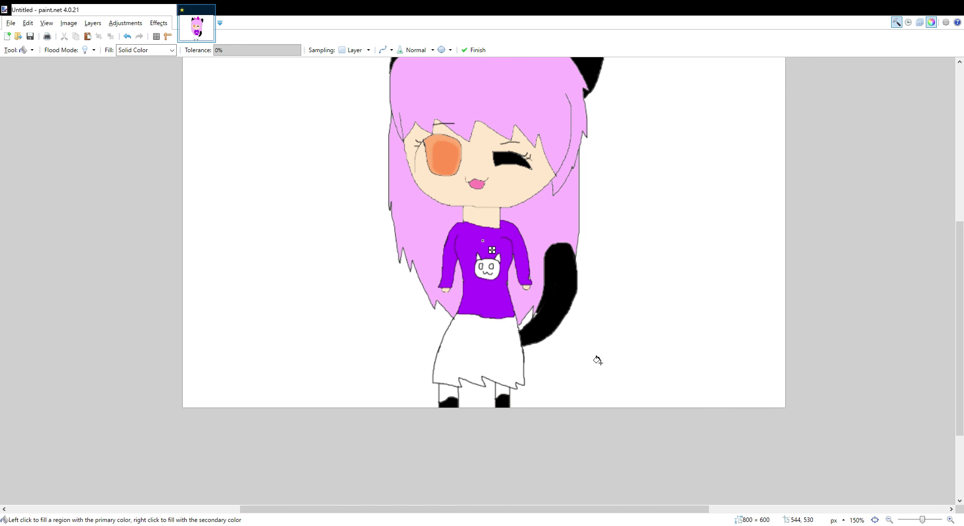
scroll(614, 373, up, 2)
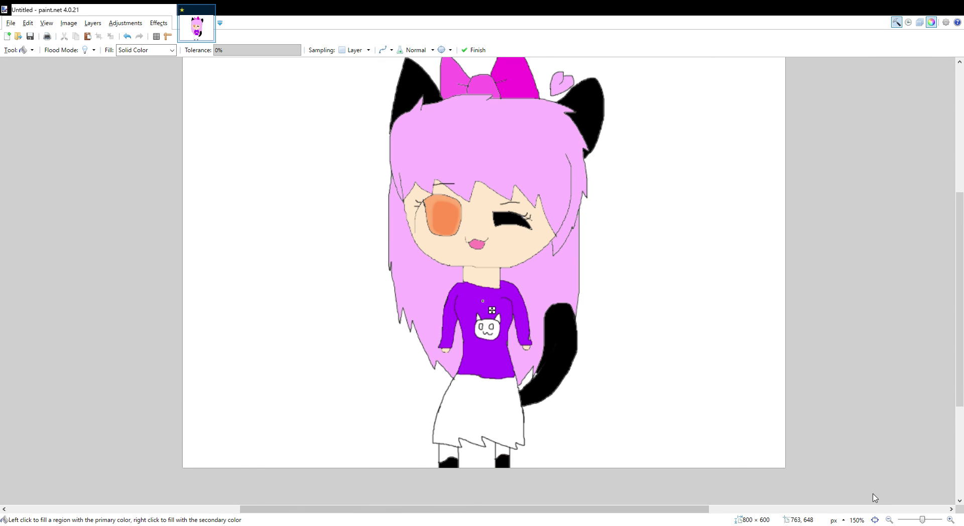
click(848, 293)
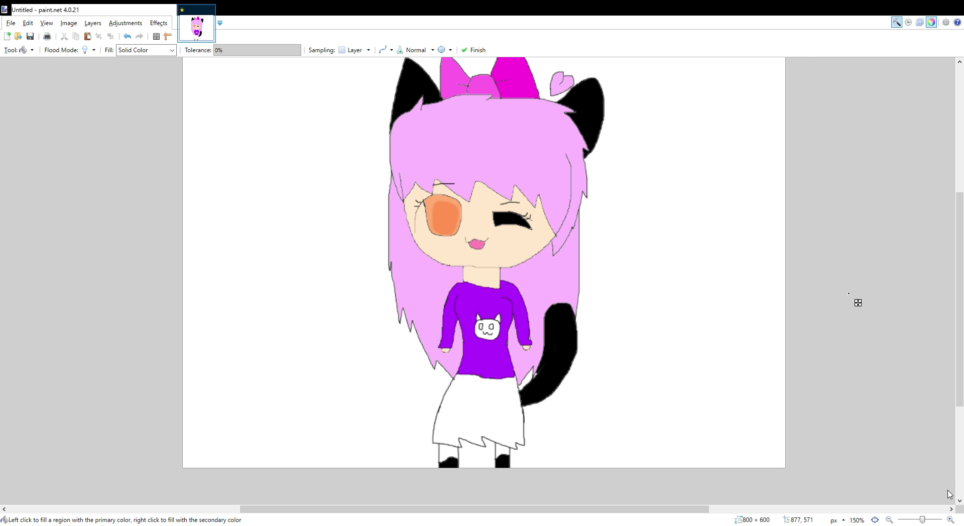
click(469, 409)
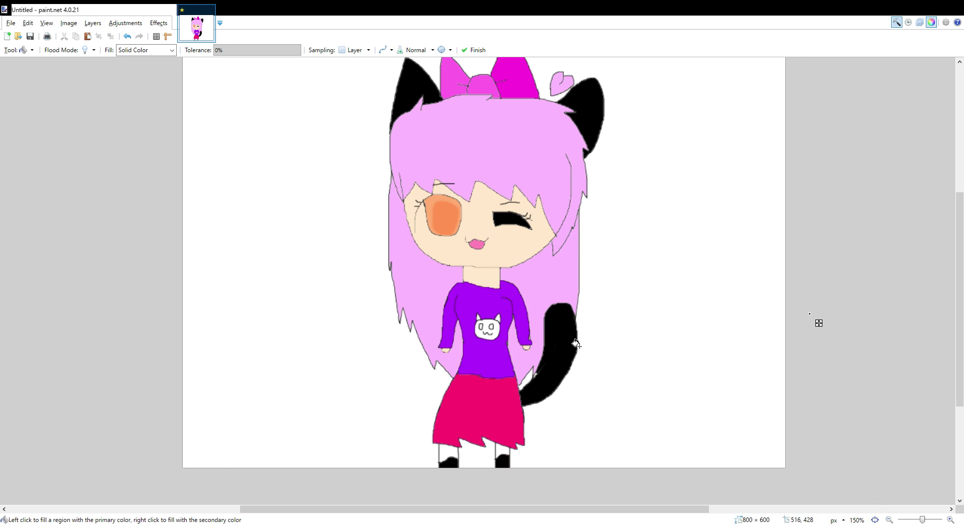
Fill the cat face on the shirt and its left ear with grey, leaving the cat's eyes white
key(ctrl+plus)
key(ctrl+plus)
key(ctrl+plus)
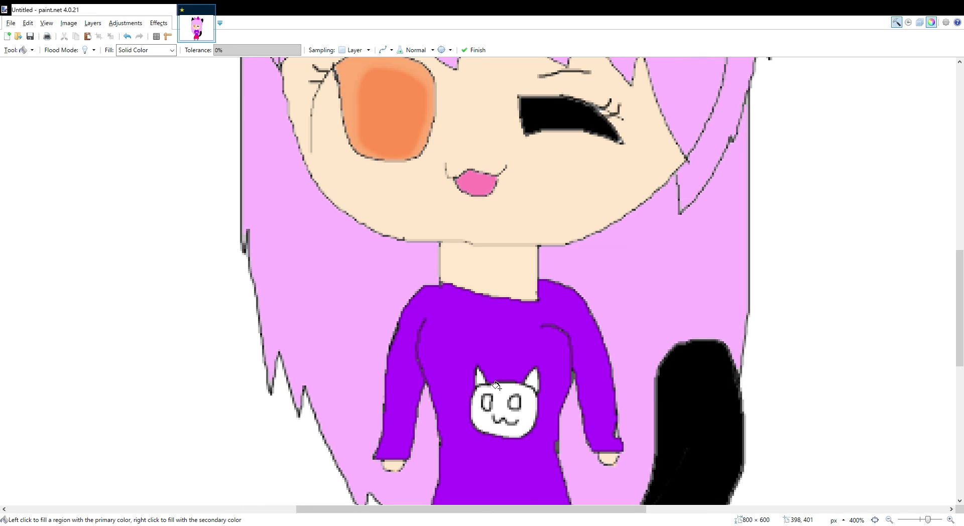
click(505, 399)
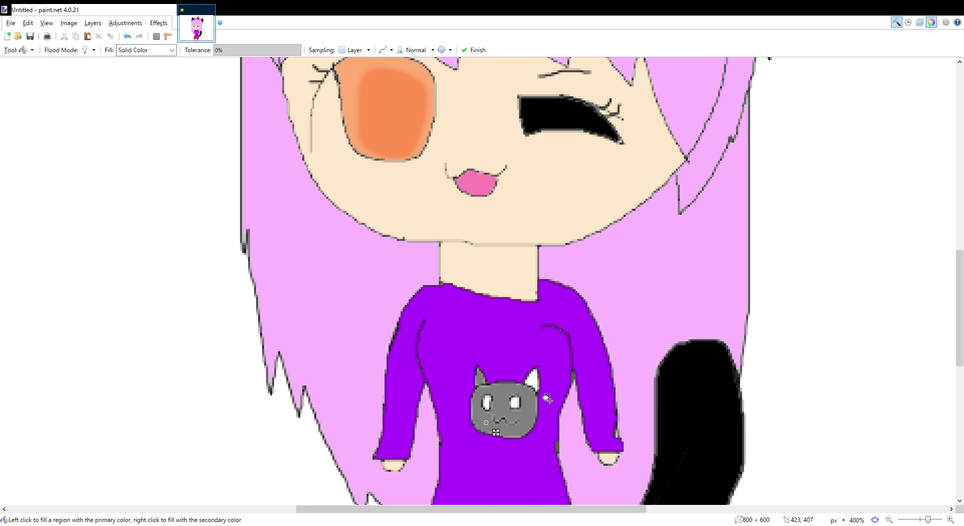
mouse_move(927, 519)
mouse_down()
mouse_move(938, 520)
mouse_move(911, 520)
mouse_move(923, 517)
mouse_up()
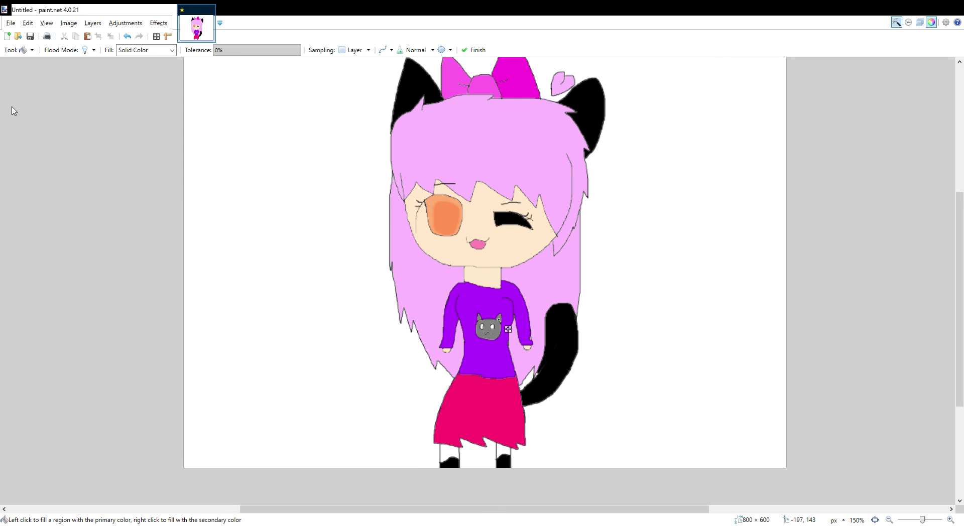
Select an ellipse about 22 × 37 pixels at the open eye's upper right edge and paint it white as a highlight
key(s)
key(s)
key(s)
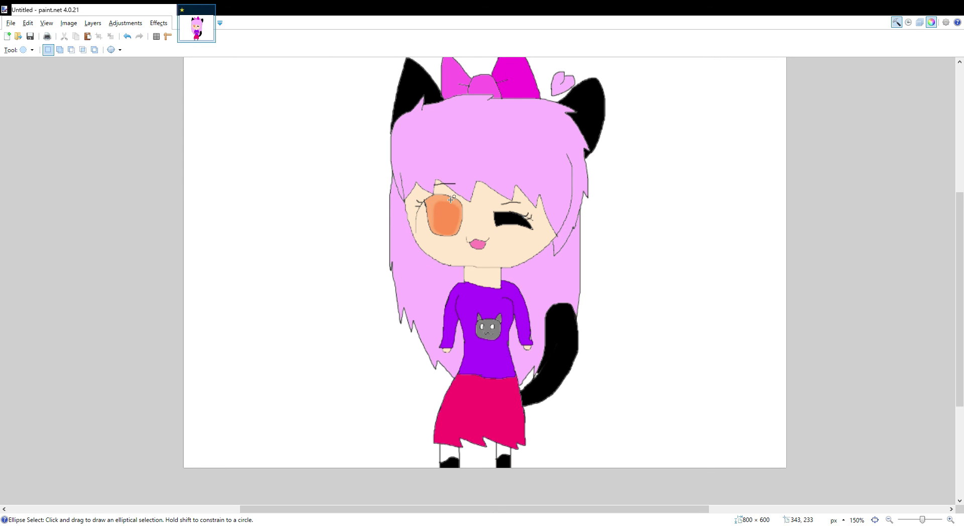
drag(455, 204, 471, 231)
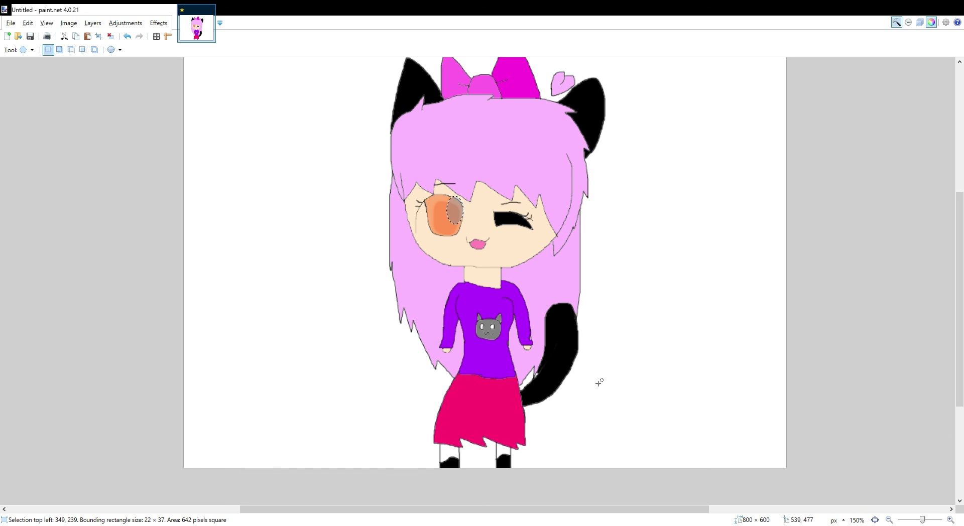
key(f)
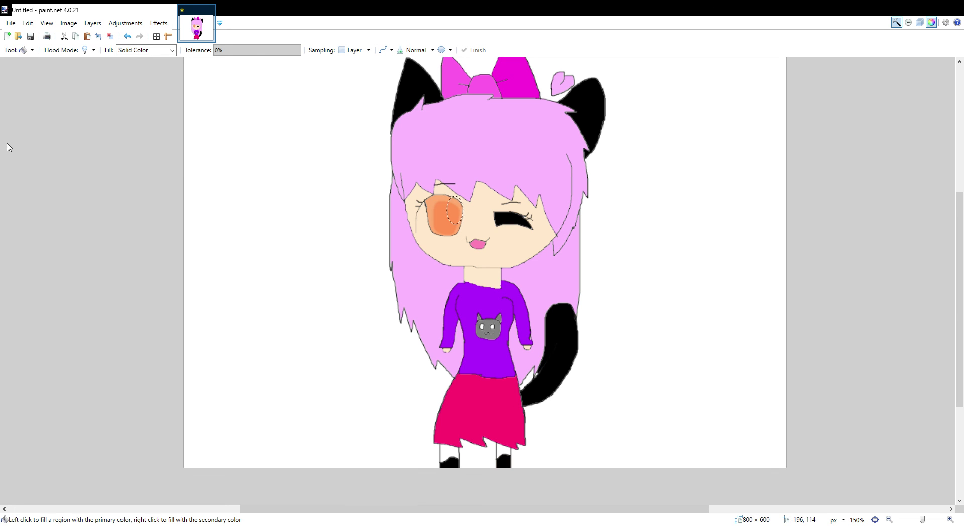
key(b)
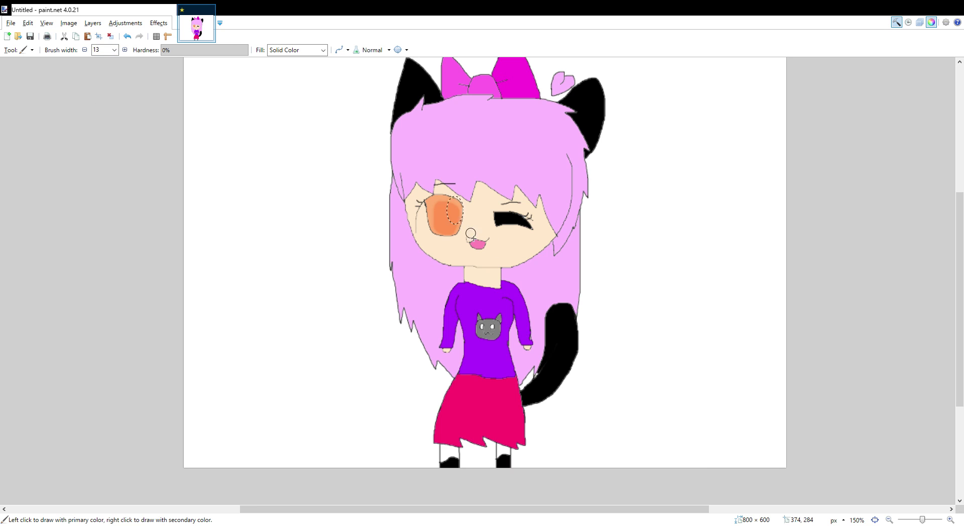
mouse_move(452, 204)
mouse_down()
mouse_move(454, 216)
mouse_move(449, 198)
mouse_move(459, 207)
mouse_up()
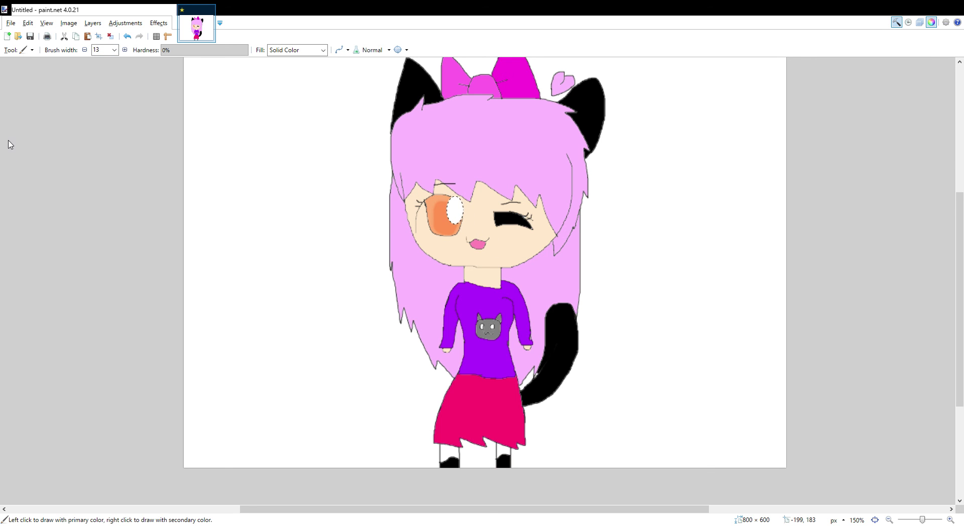
Add a smaller white highlight in an elliptical selection of about 10 × 21 pixels at the open eye's lower left, and deselect it
key(s)
click(180, 199)
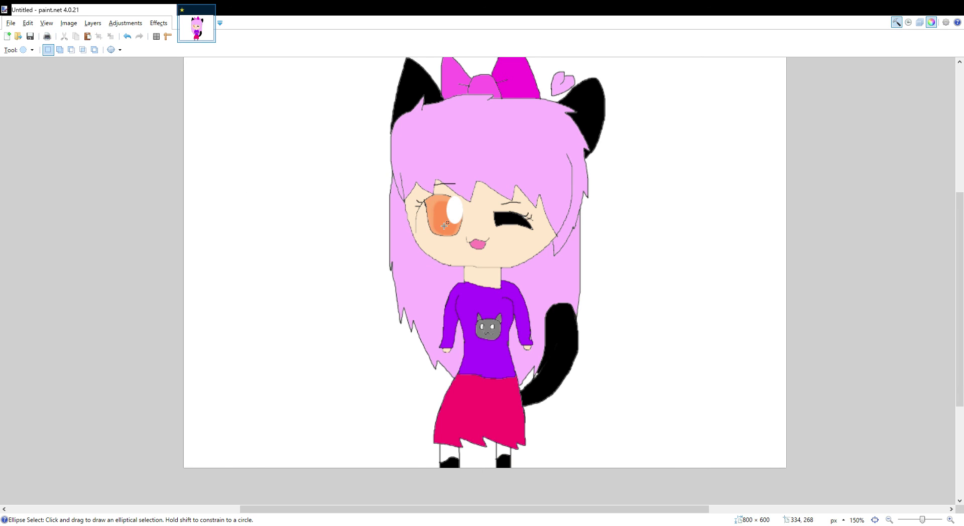
drag(443, 225, 450, 242)
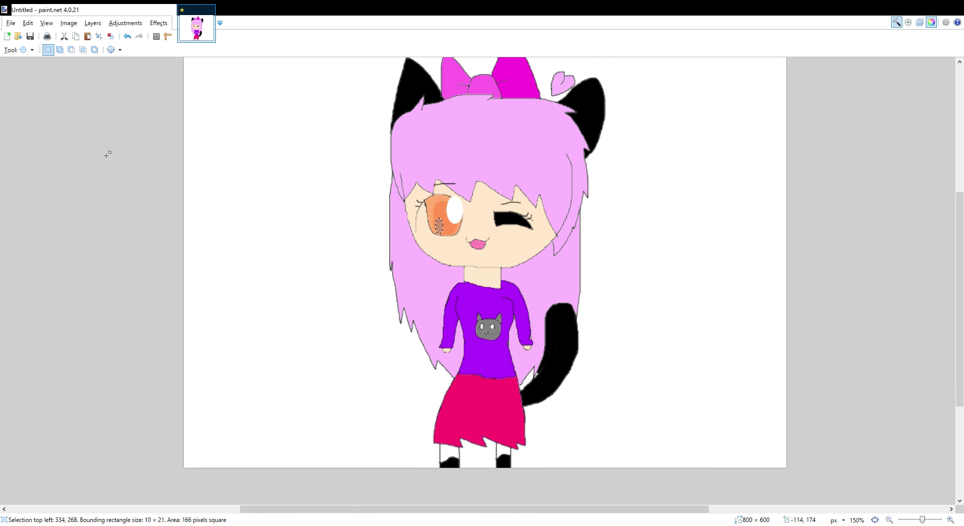
key(b)
mouse_move(447, 229)
mouse_down()
mouse_move(437, 225)
mouse_move(442, 243)
mouse_up()
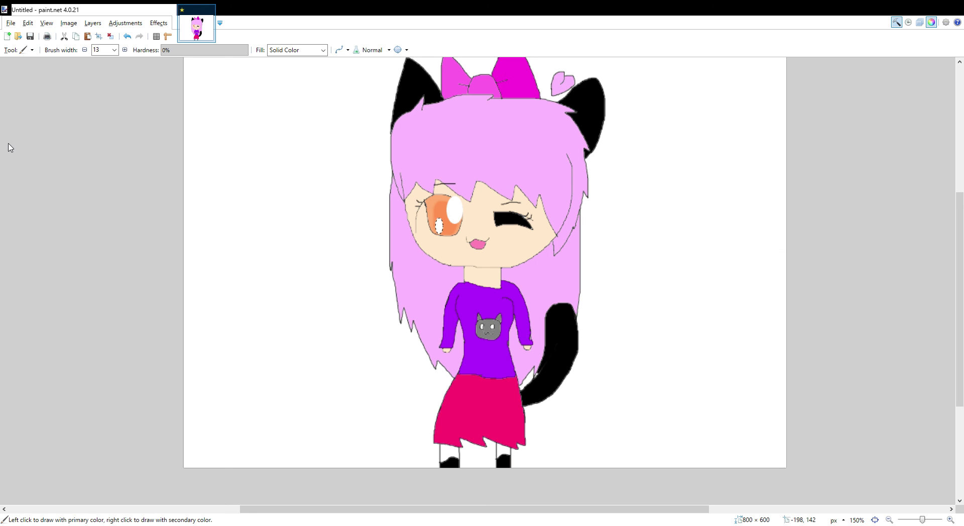
key(s)
key(ctrl+d)
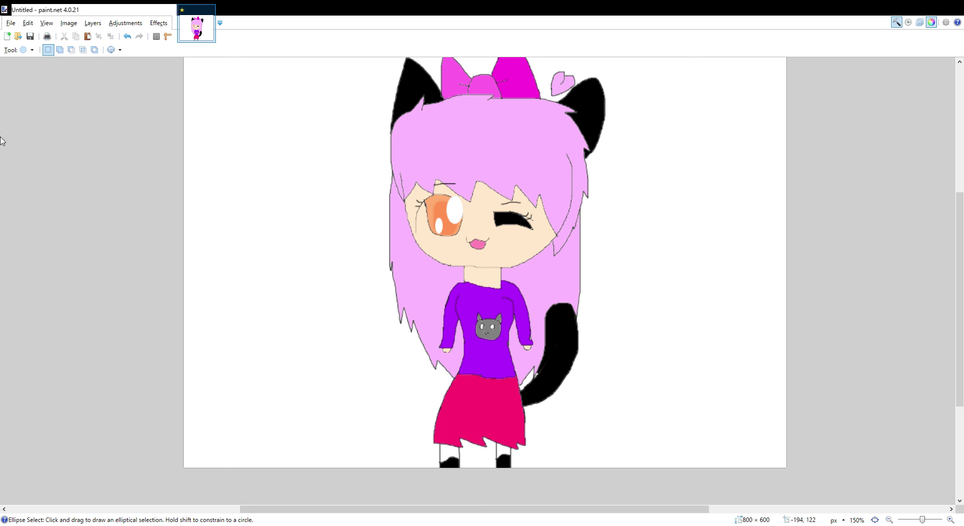
Dot small light sparkles into the open eye and the closed eye with brush width 4
key(b)
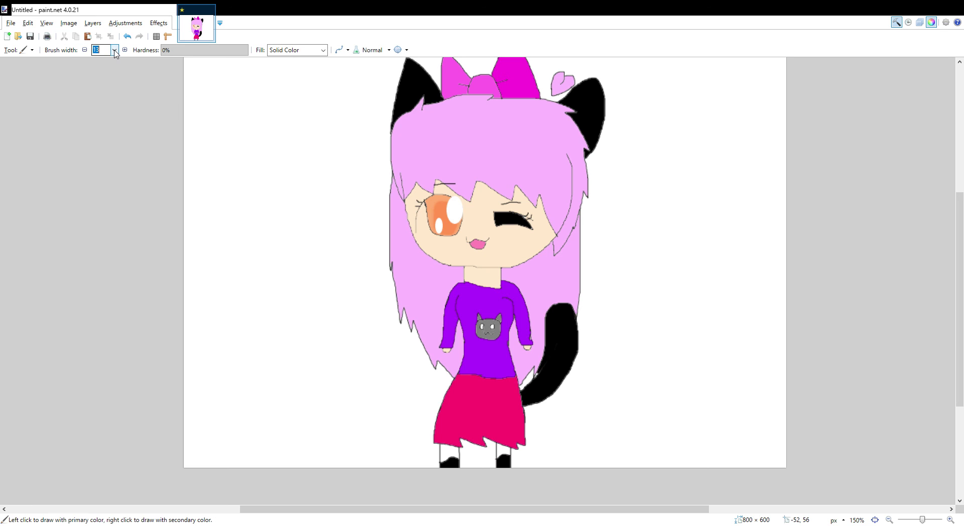
text(1)
click(108, 50)
text(4)
Paint darker pink shading along the edges of the bangs and down both sides of the long hair with brush width 9
key(k)
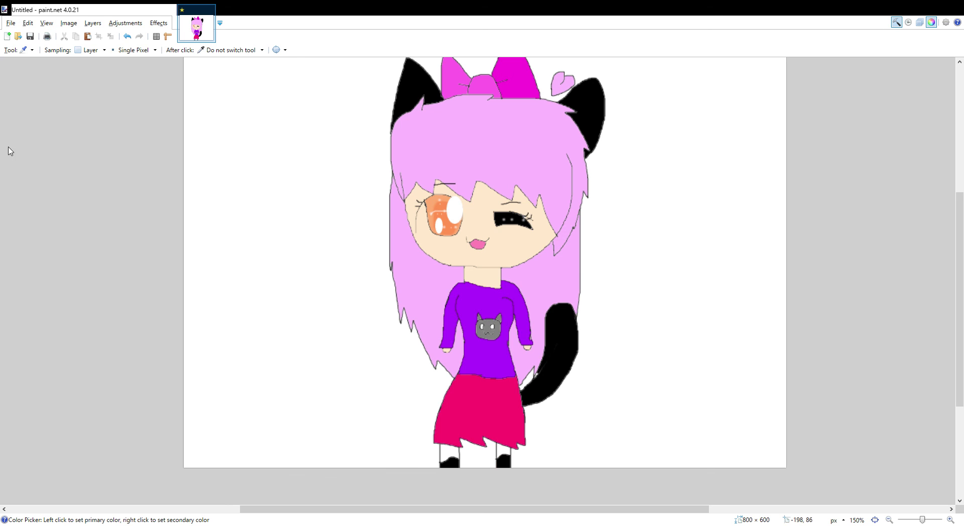
key(b)
click(100, 50)
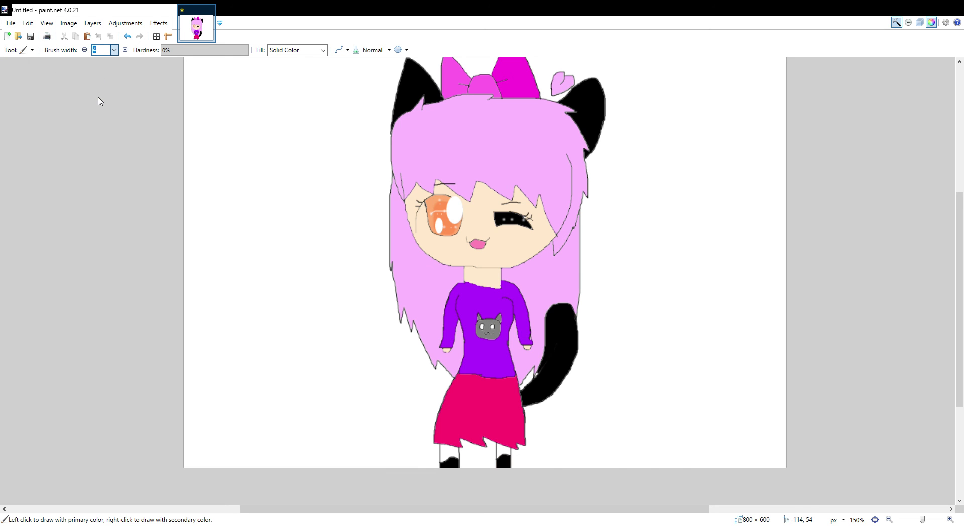
text(9)
drag(390, 183, 400, 262)
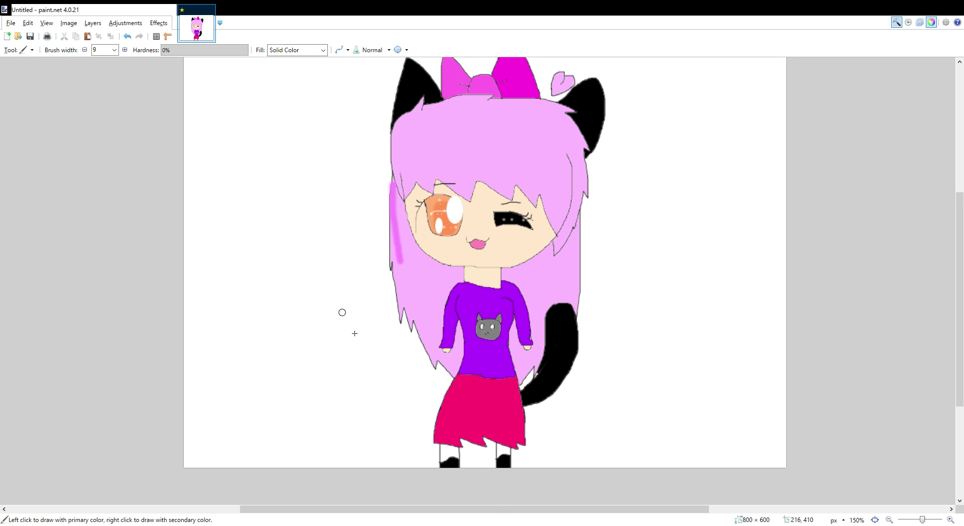
click(127, 36)
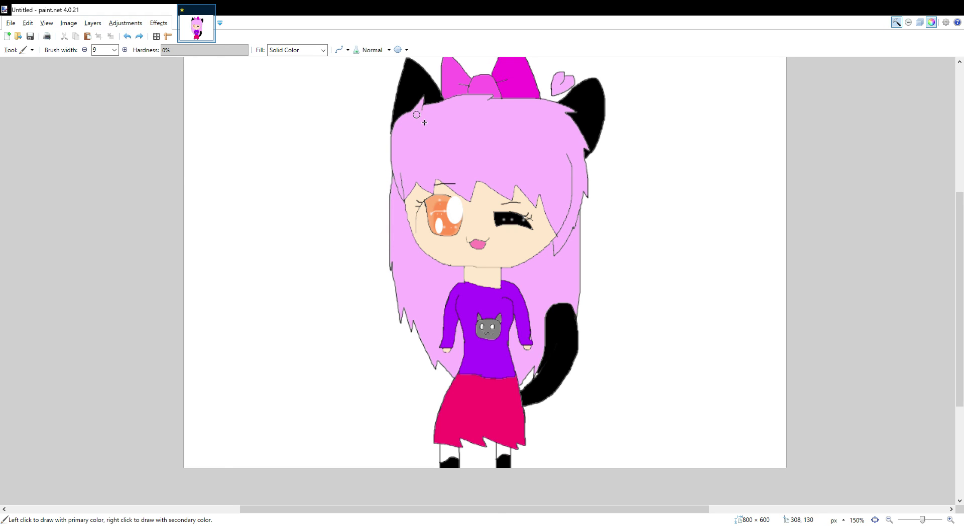
mouse_move(413, 115)
mouse_down()
mouse_move(400, 135)
mouse_move(400, 173)
mouse_move(461, 188)
mouse_move(520, 186)
mouse_move(555, 209)
mouse_move(565, 232)
mouse_move(571, 127)
mouse_move(561, 111)
mouse_move(450, 103)
mouse_move(419, 115)
mouse_up()
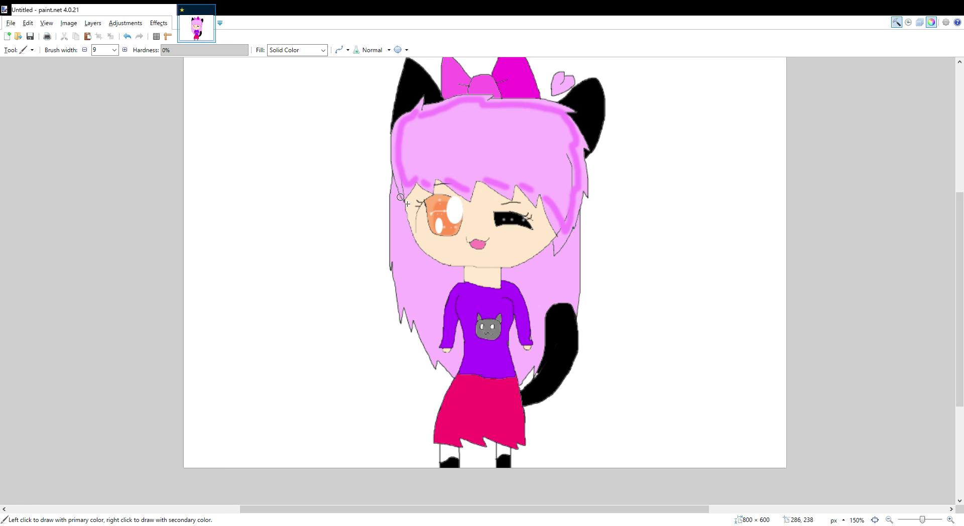
mouse_move(396, 180)
mouse_down()
mouse_move(409, 305)
mouse_move(413, 293)
mouse_move(423, 302)
mouse_move(443, 358)
mouse_up()
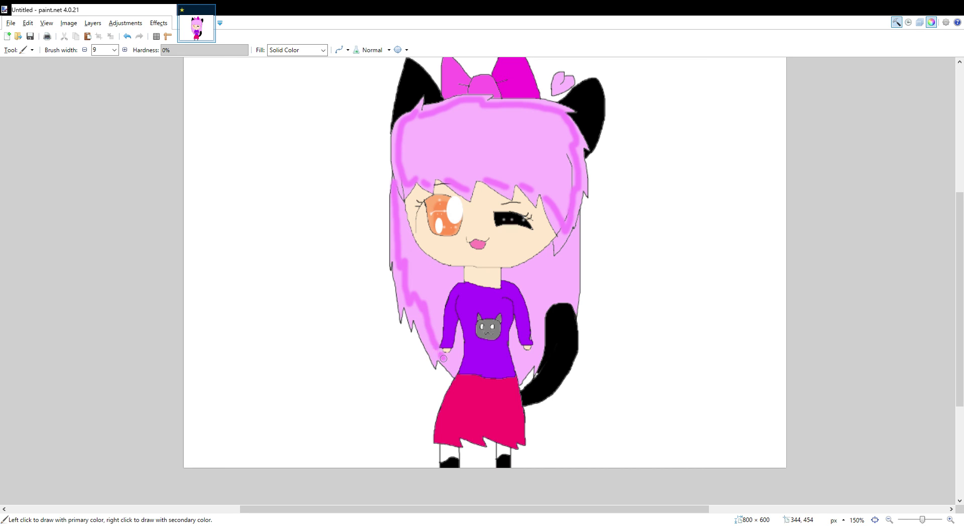
mouse_move(574, 232)
mouse_down()
mouse_move(570, 290)
mouse_move(562, 284)
mouse_move(545, 309)
mouse_move(523, 371)
mouse_up()
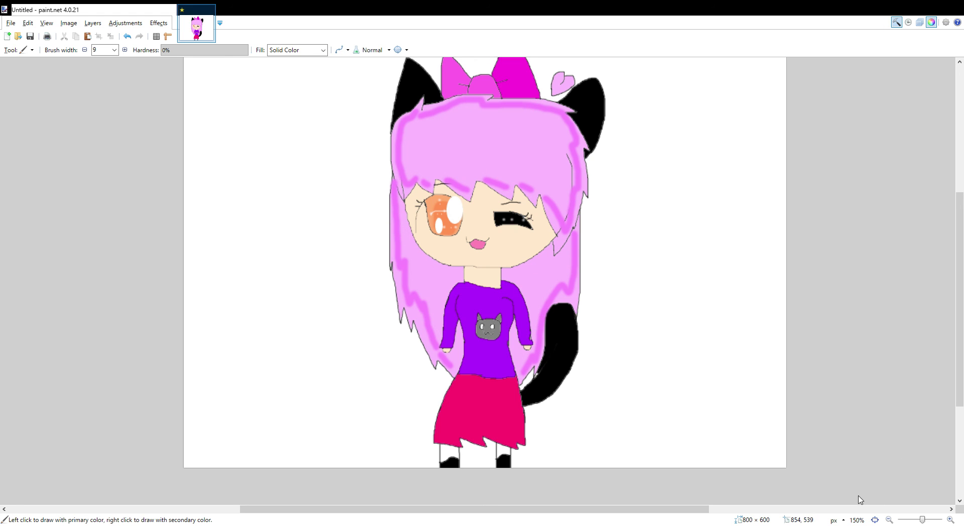
Scatter small white dots over the bangs and the long hair on both sides with brush width 9
click(502, 121)
click(460, 153)
click(501, 148)
click(422, 148)
click(426, 284)
click(420, 330)
click(527, 276)
click(559, 295)
click(556, 277)
click(529, 161)
click(563, 154)
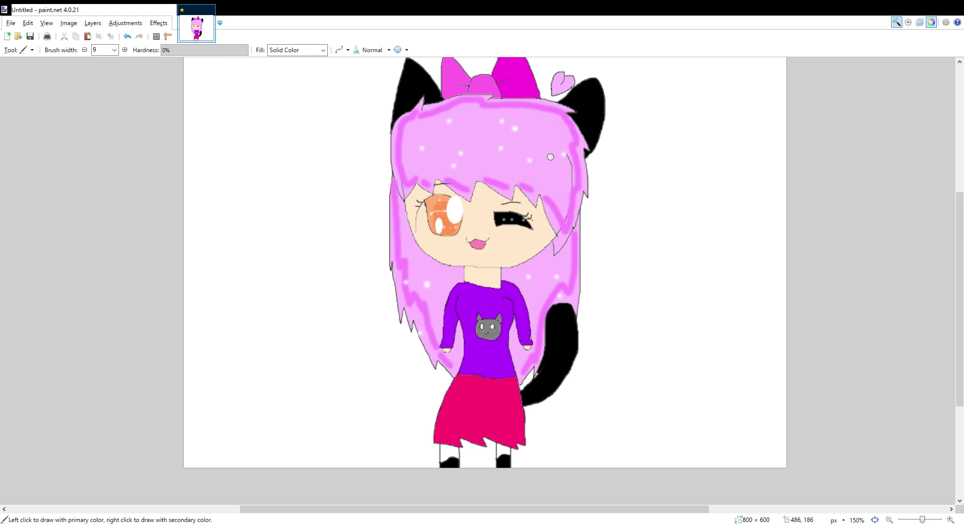
click(541, 131)
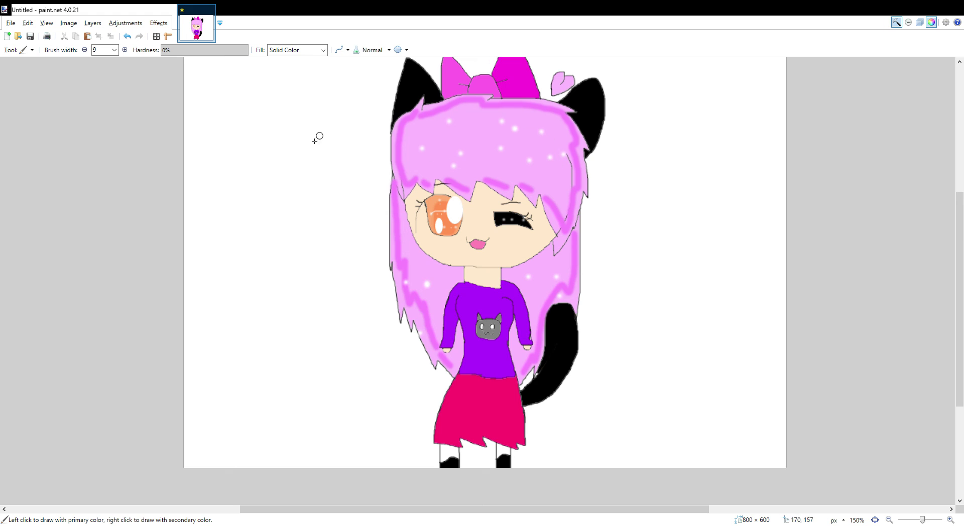
Set the brush width to 11
click(115, 50)
text(11)
click(505, 146)
click(458, 162)
click(487, 132)
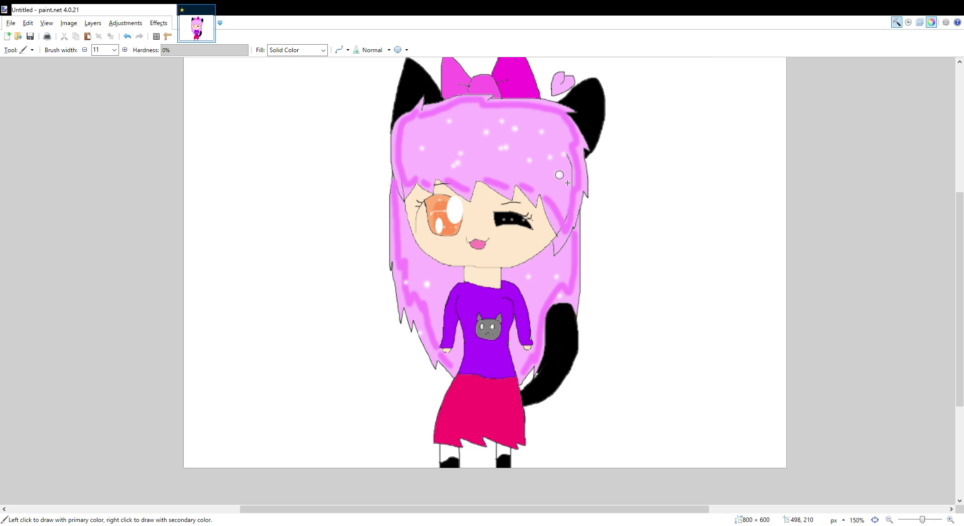
click(128, 39)
click(128, 40)
click(128, 40)
Scatter magenta dots over the bangs and the long hair on both sides with brush width 11
click(503, 144)
click(535, 172)
click(441, 173)
click(432, 301)
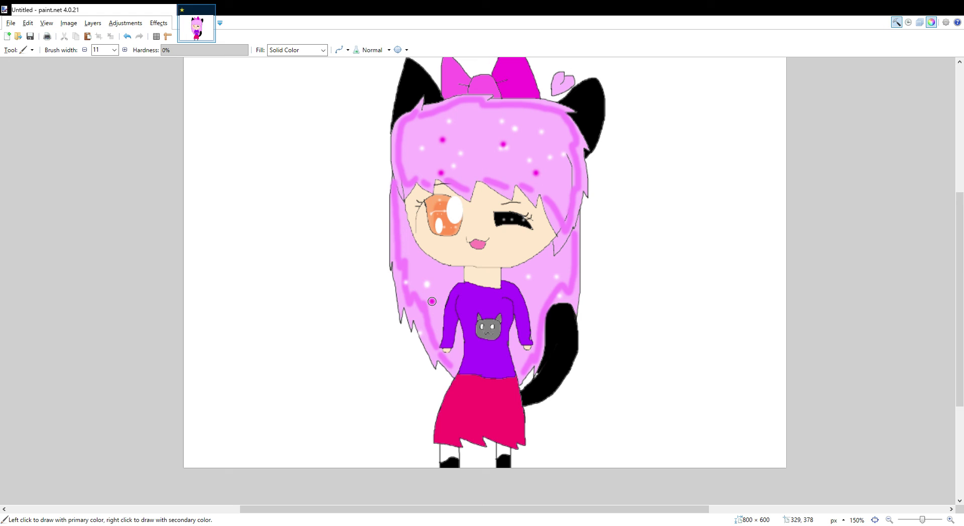
click(531, 279)
click(564, 182)
click(545, 142)
Handwrite "Kawaii Chan" in magenta on two lines beside the character and draw a magenta underline beneath it
mouse_move(615, 274)
mouse_down()
mouse_move(619, 309)
mouse_move(637, 274)
mouse_move(619, 292)
mouse_move(637, 304)
mouse_move(660, 291)
mouse_move(656, 303)
mouse_move(661, 293)
mouse_move(689, 308)
mouse_move(726, 295)
mouse_move(758, 303)
mouse_move(755, 277)
mouse_move(779, 306)
mouse_up()
click(777, 281)
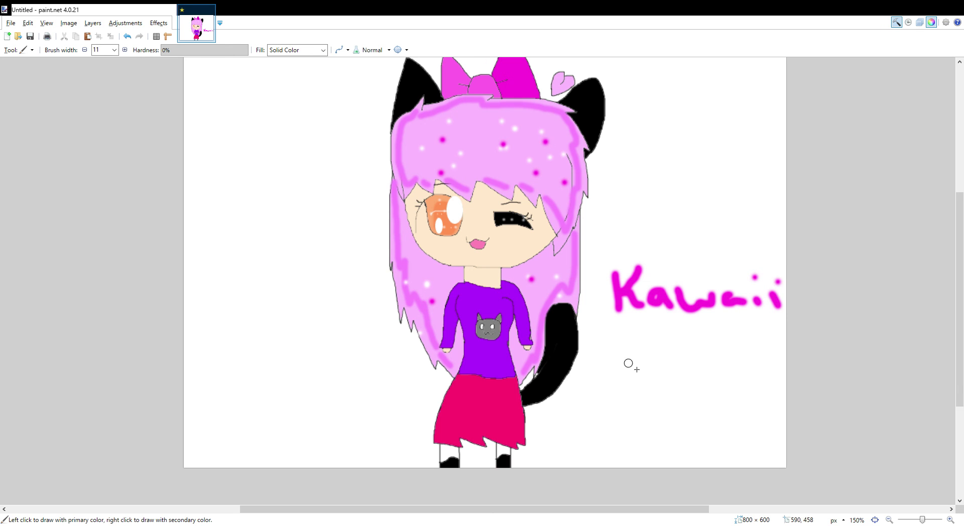
mouse_move(624, 346)
mouse_down()
mouse_move(605, 372)
mouse_move(633, 366)
mouse_move(648, 342)
mouse_move(655, 378)
mouse_move(664, 359)
mouse_move(680, 369)
mouse_move(705, 351)
mouse_move(693, 352)
mouse_move(696, 366)
mouse_move(709, 353)
mouse_move(736, 362)
mouse_move(743, 341)
mouse_move(768, 360)
mouse_up()
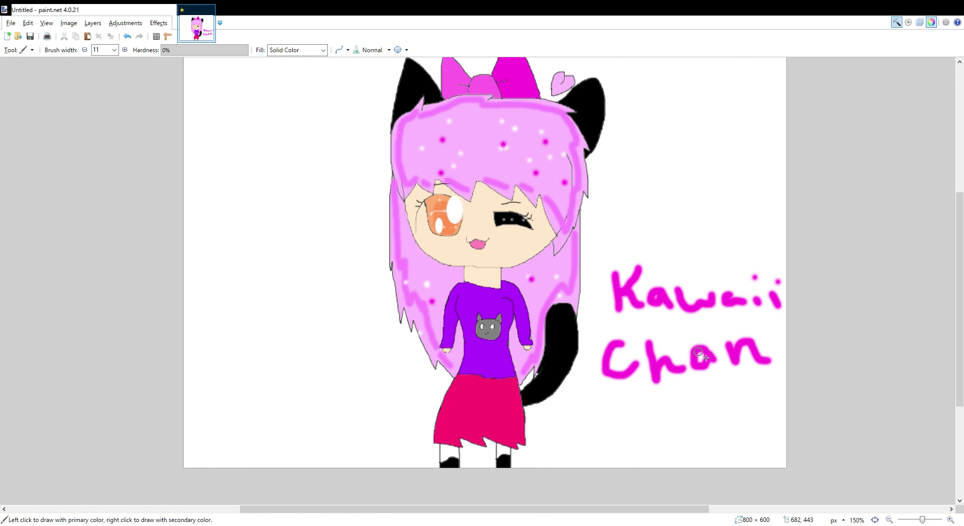
drag(619, 433, 813, 420)
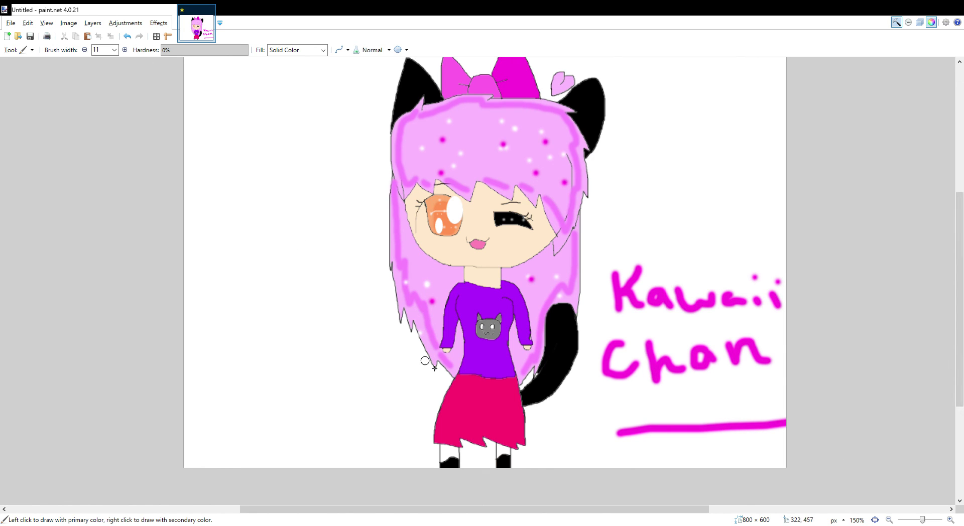